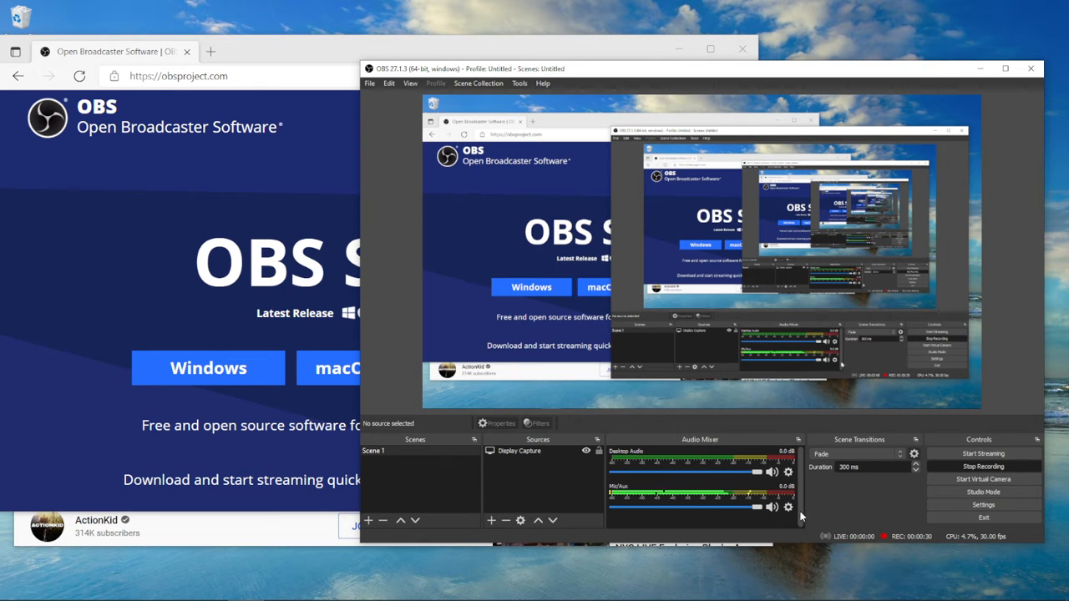
Set the audio monitoring of Mic/Aux to Monitor and Output in the advanced audio properties
click(788, 508)
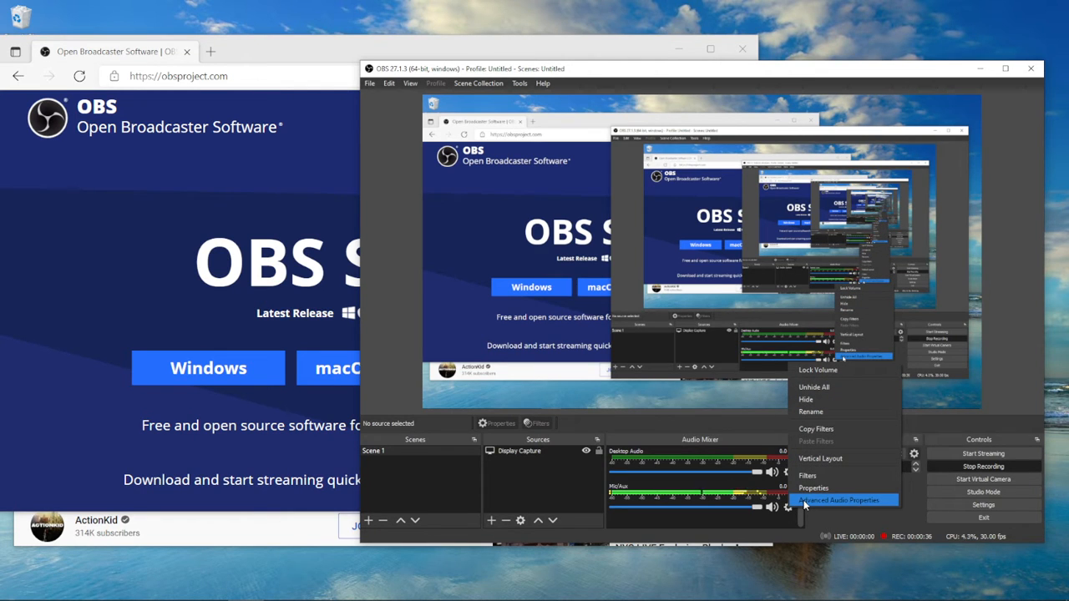
click(805, 501)
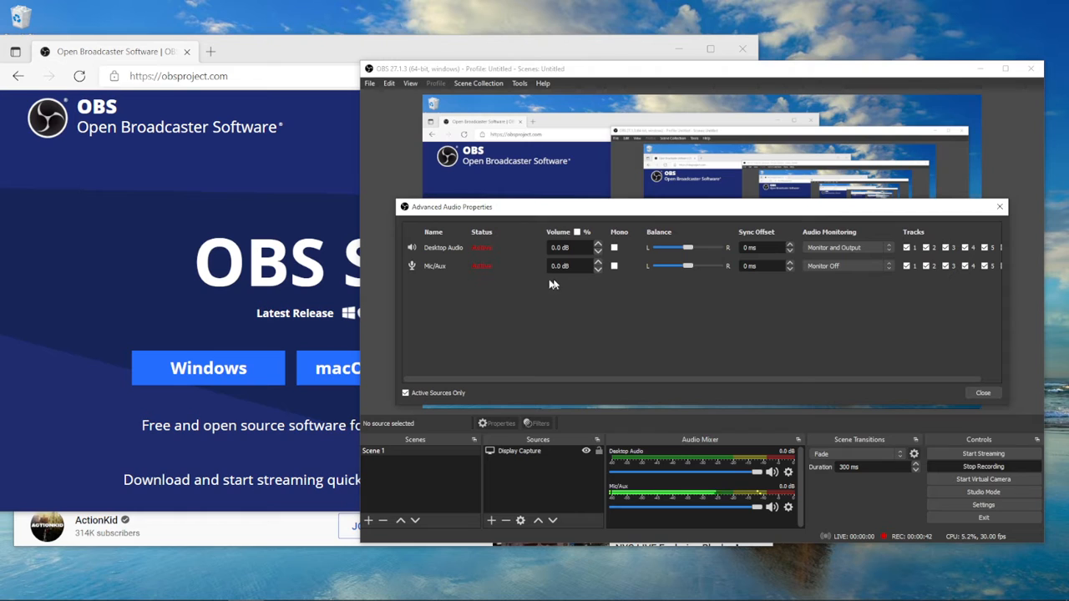
click(835, 266)
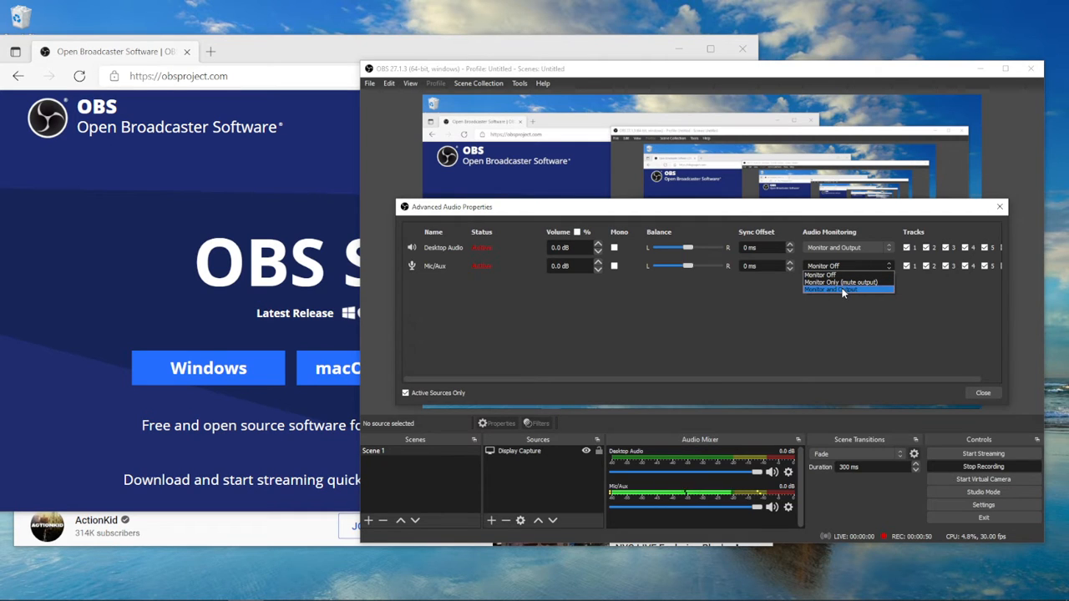
click(844, 290)
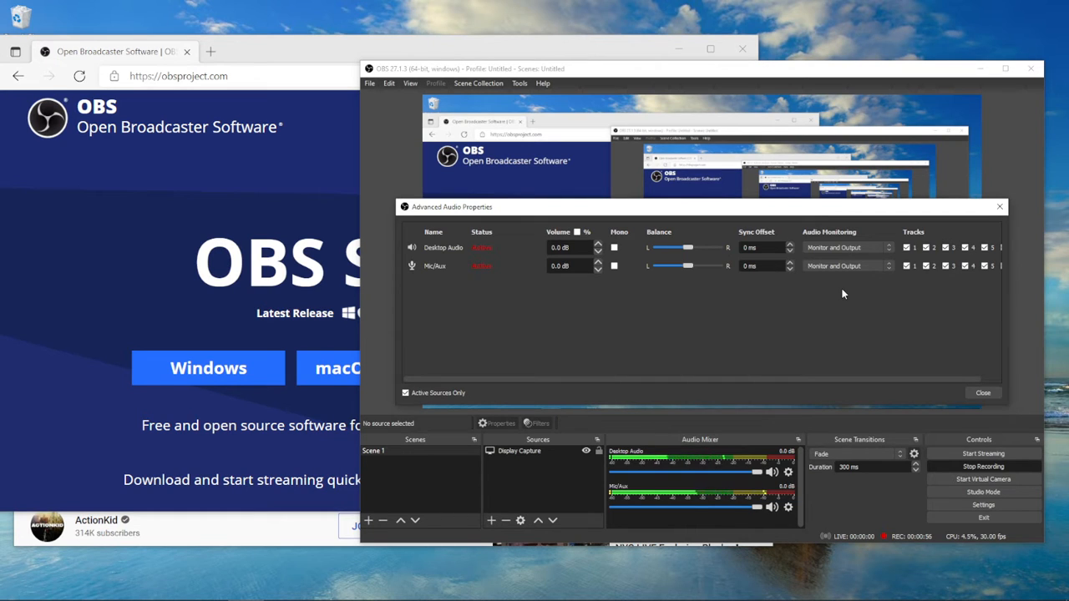
Switch the Mic/Aux audio monitoring back to Monitor Off and close the advanced audio properties
click(850, 267)
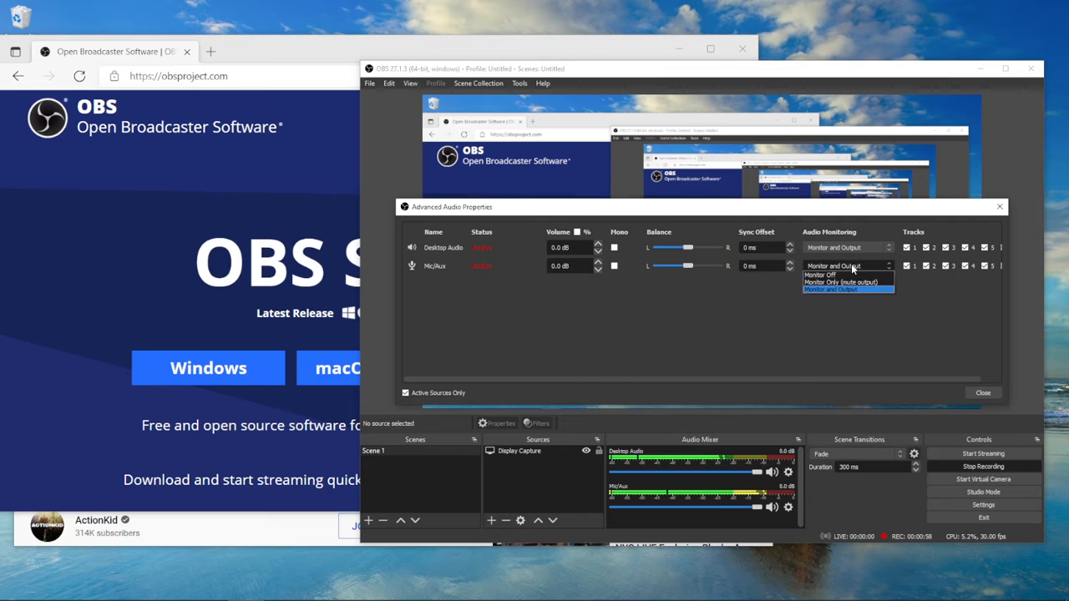
click(848, 274)
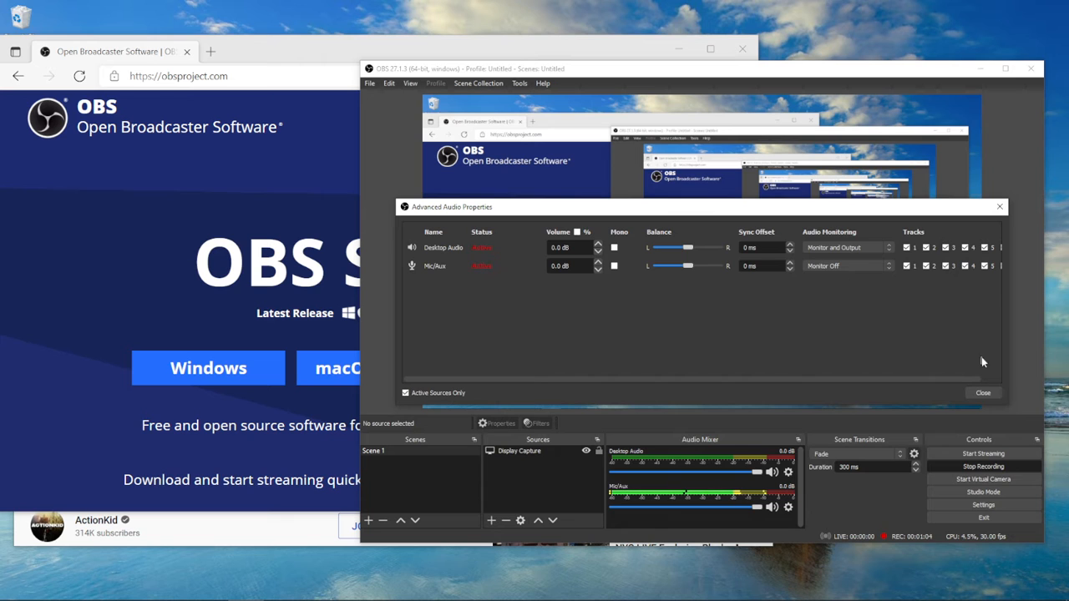
click(985, 392)
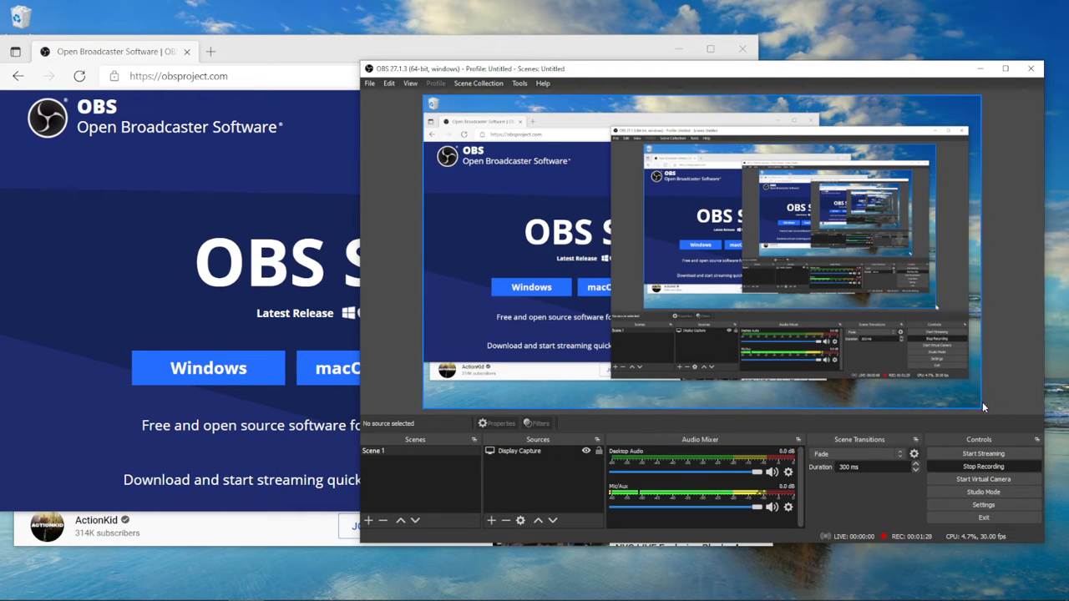
Enable Studio Mode and add a new Window Capture source showing the Microsoft Edge window
click(982, 492)
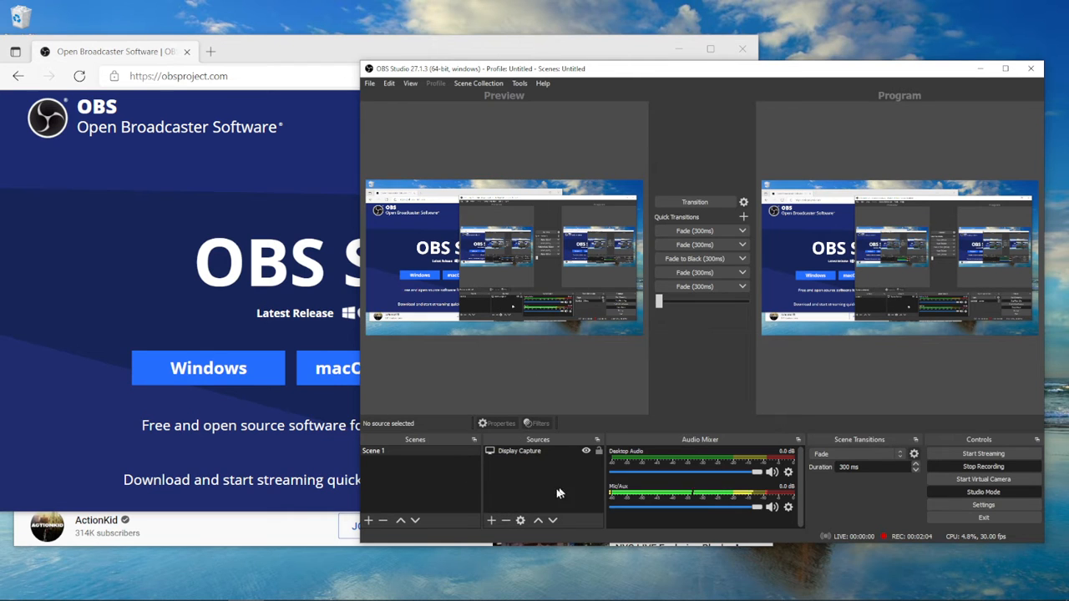
click(492, 520)
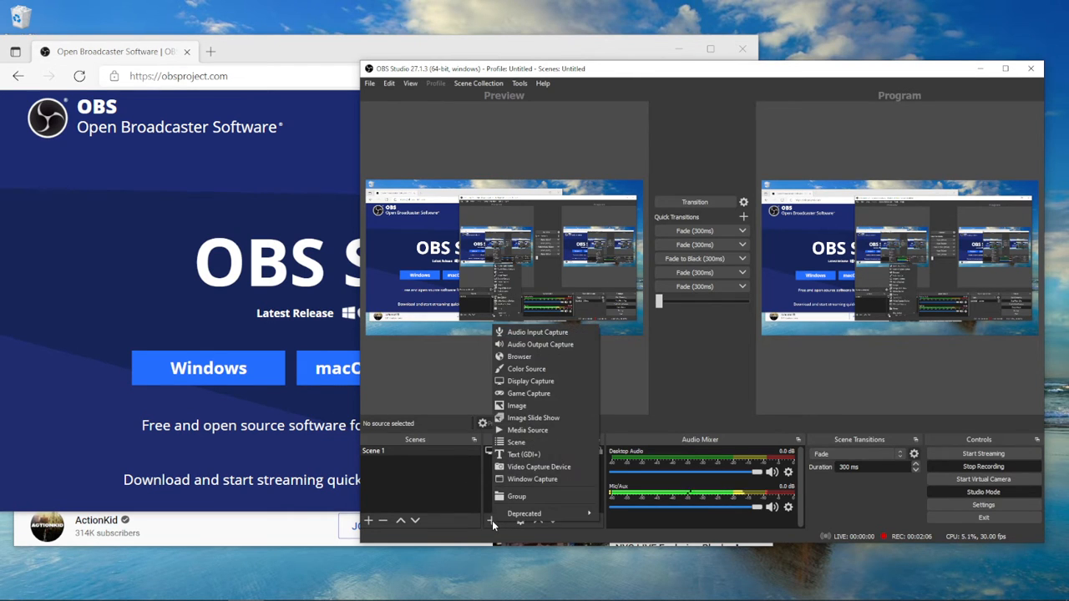
click(551, 480)
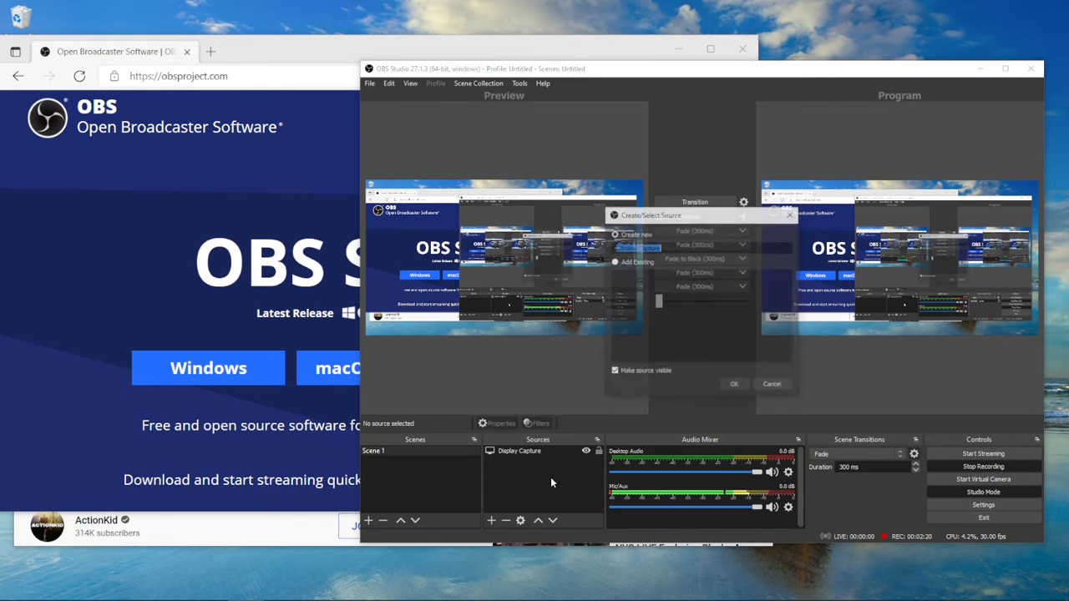
click(739, 384)
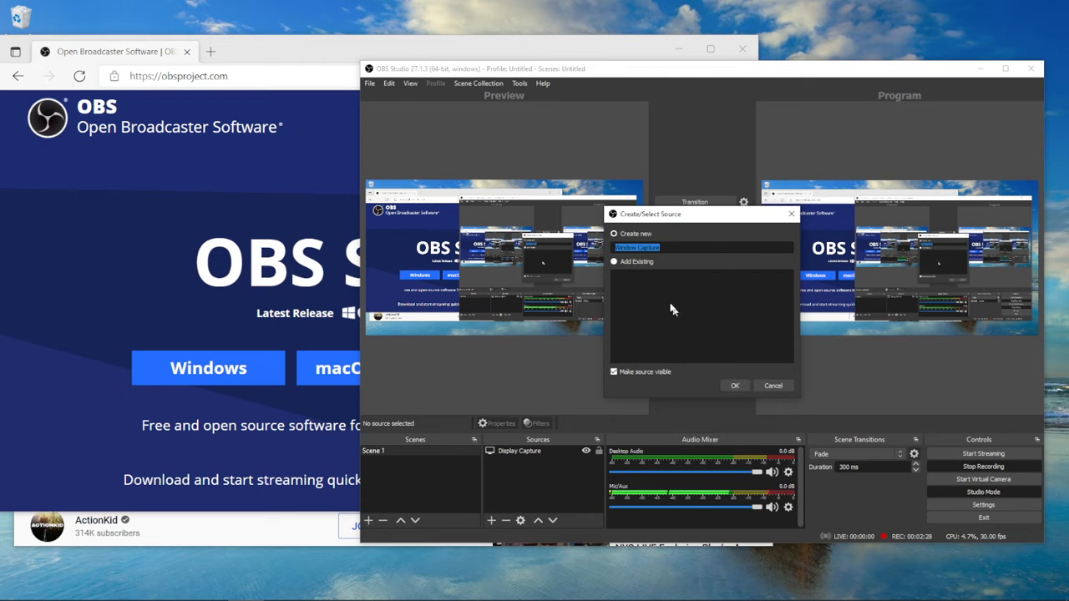
click(734, 386)
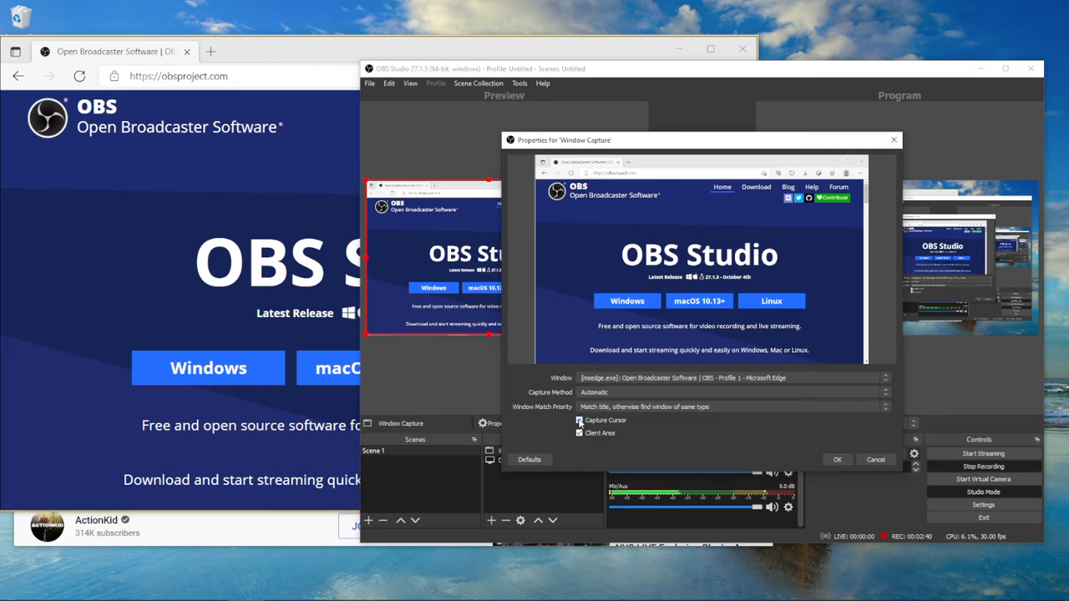
click(837, 459)
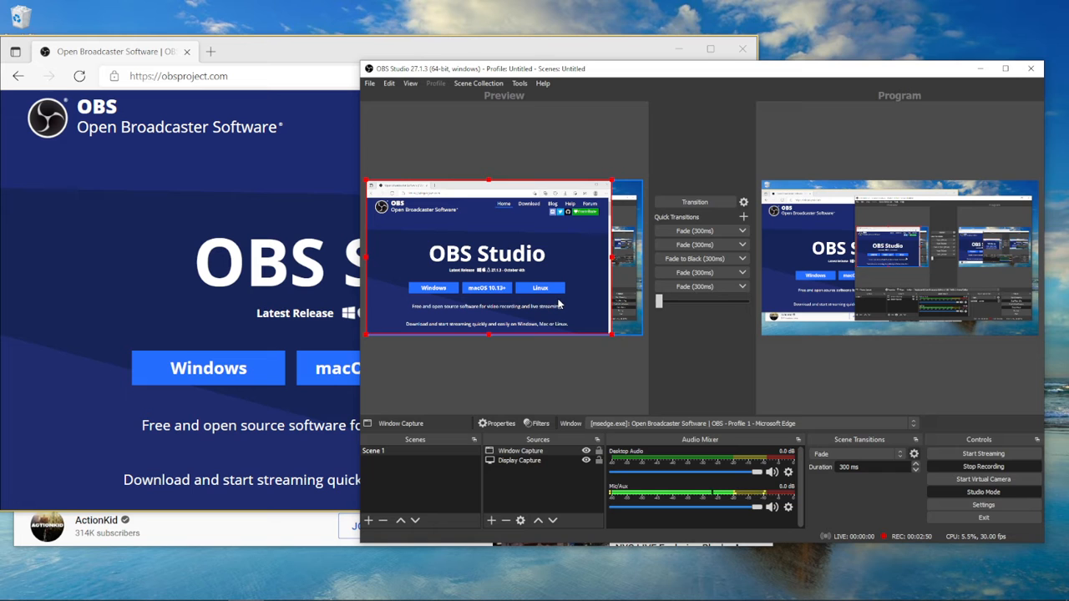
Switch to the Edge browser, open a new tab, and return to OBS Studio
click(212, 53)
click(211, 53)
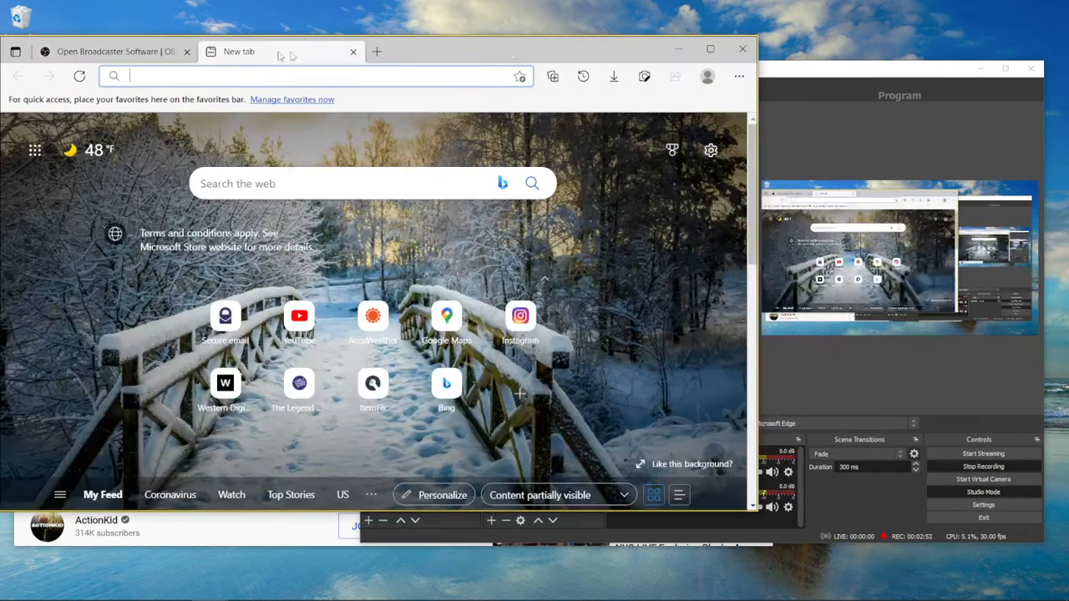
click(827, 77)
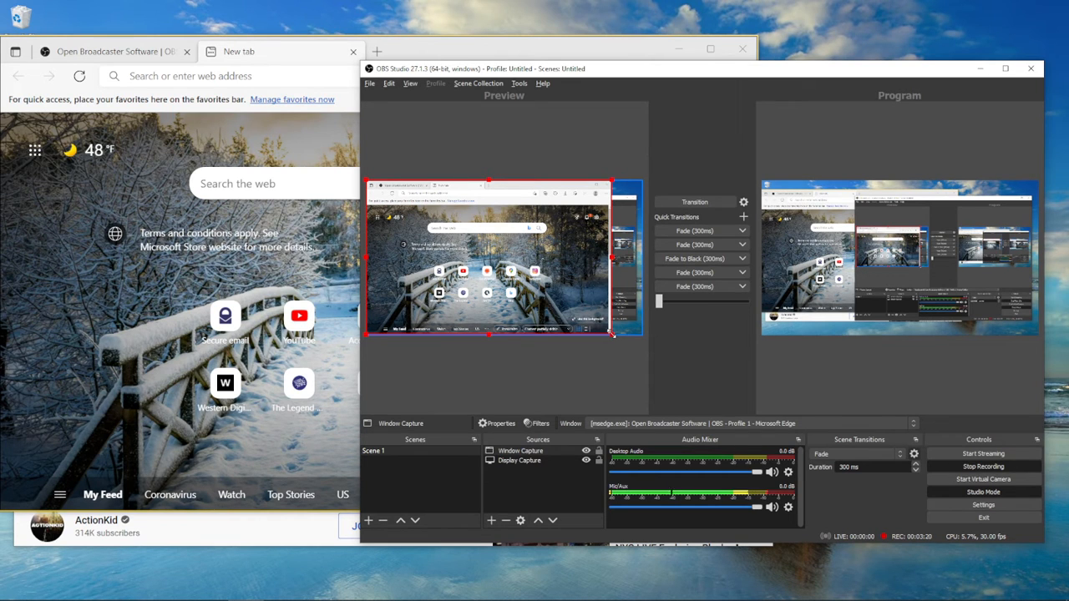
Crop the window capture to the weather readout in the preview canvas's lower-right corner and transition the preview to the program output
drag(611, 332, 419, 223)
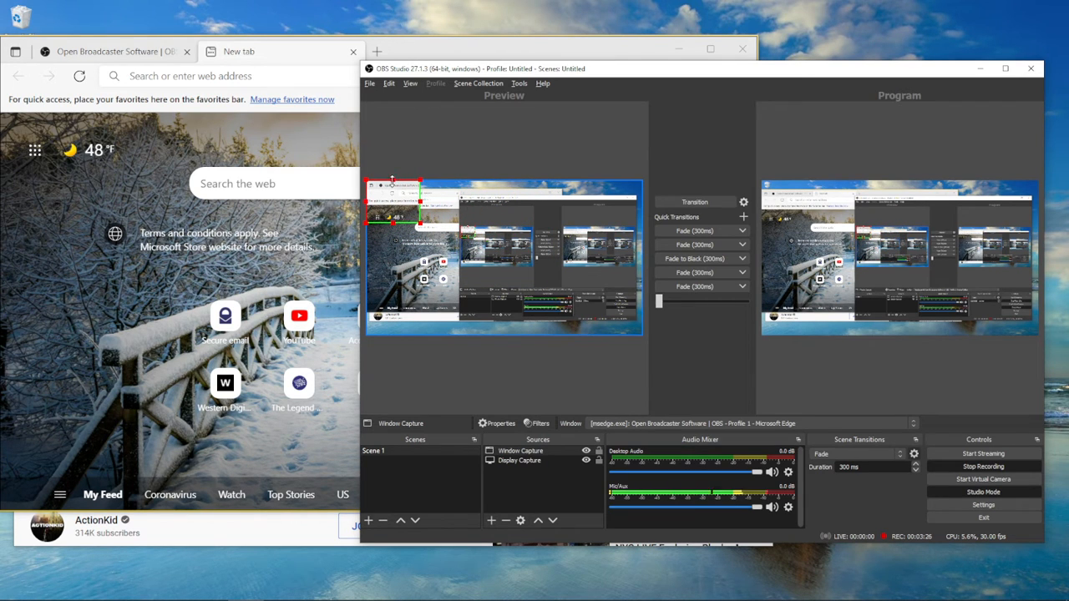
drag(394, 180, 397, 203)
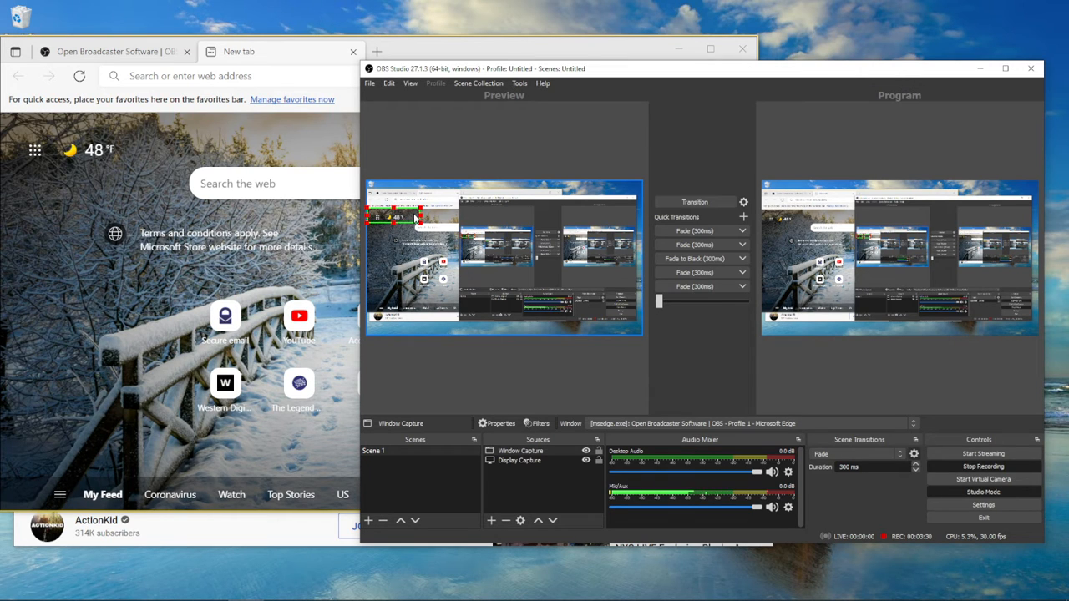
drag(415, 218, 632, 329)
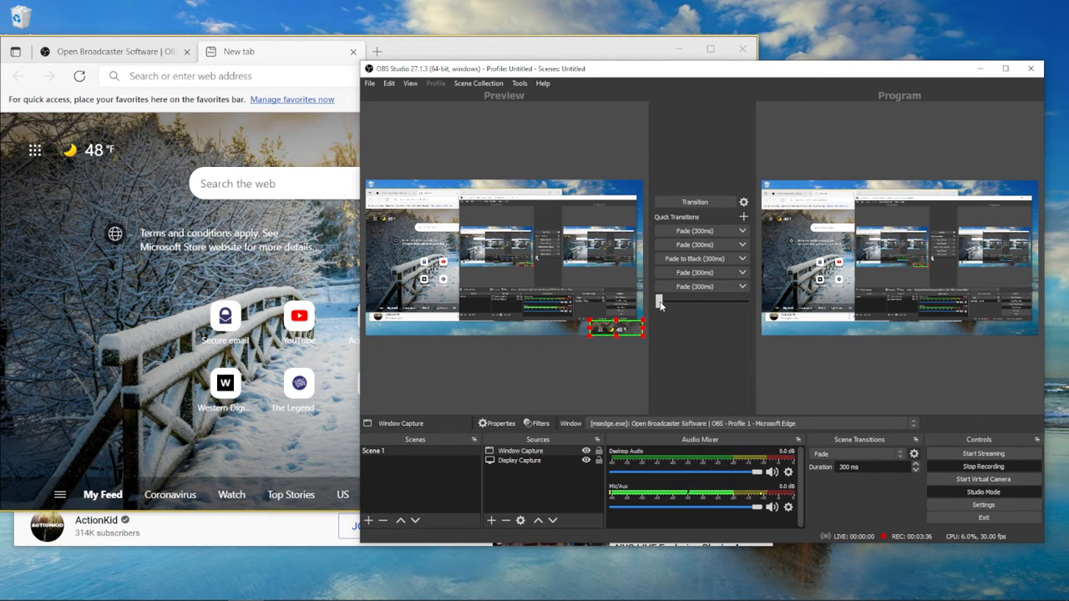
drag(659, 303, 746, 318)
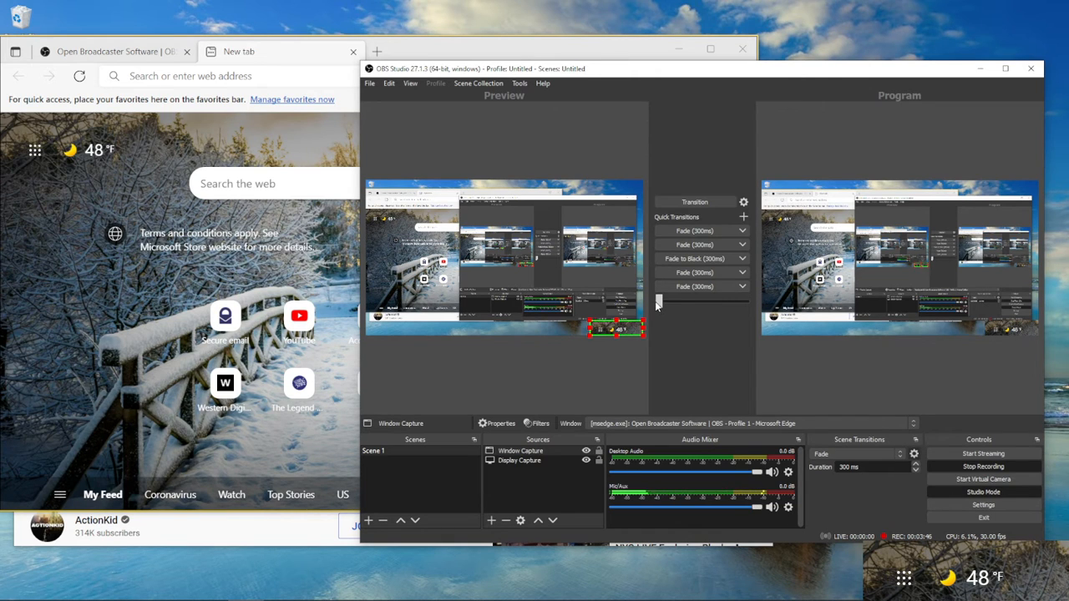
drag(658, 303, 746, 306)
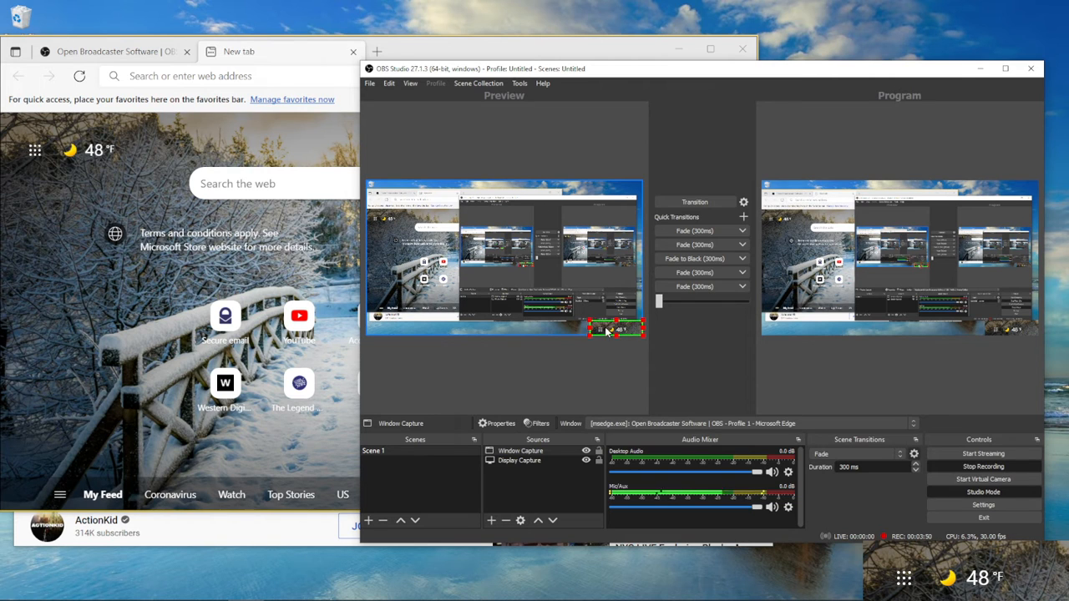
Widen the cropped window capture into a strip along the canvas's bottom edge up to its right side and transition it to the program output
drag(609, 332, 424, 324)
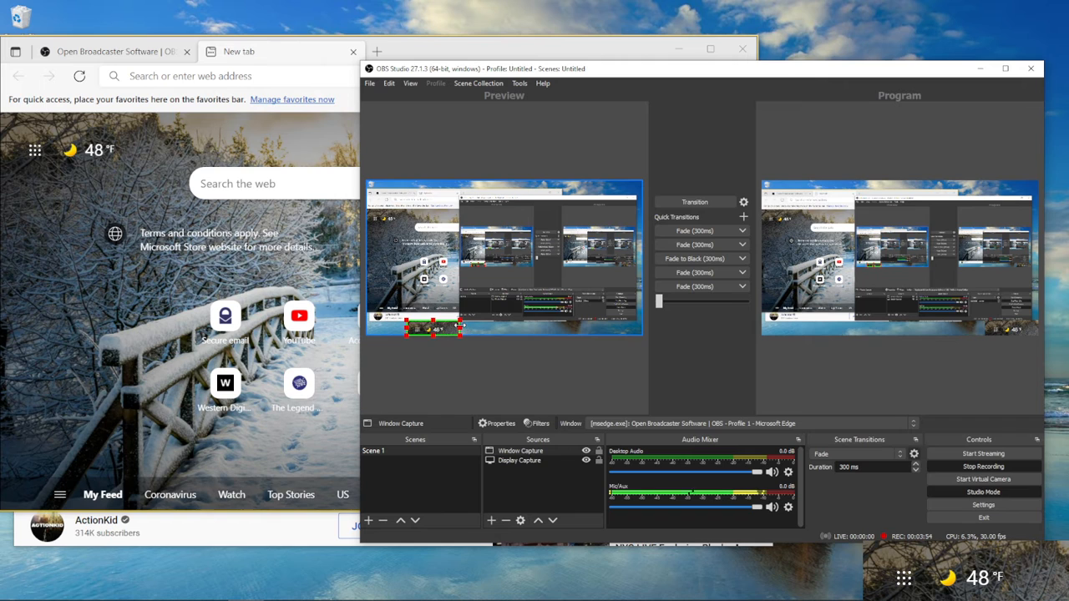
drag(457, 329, 640, 329)
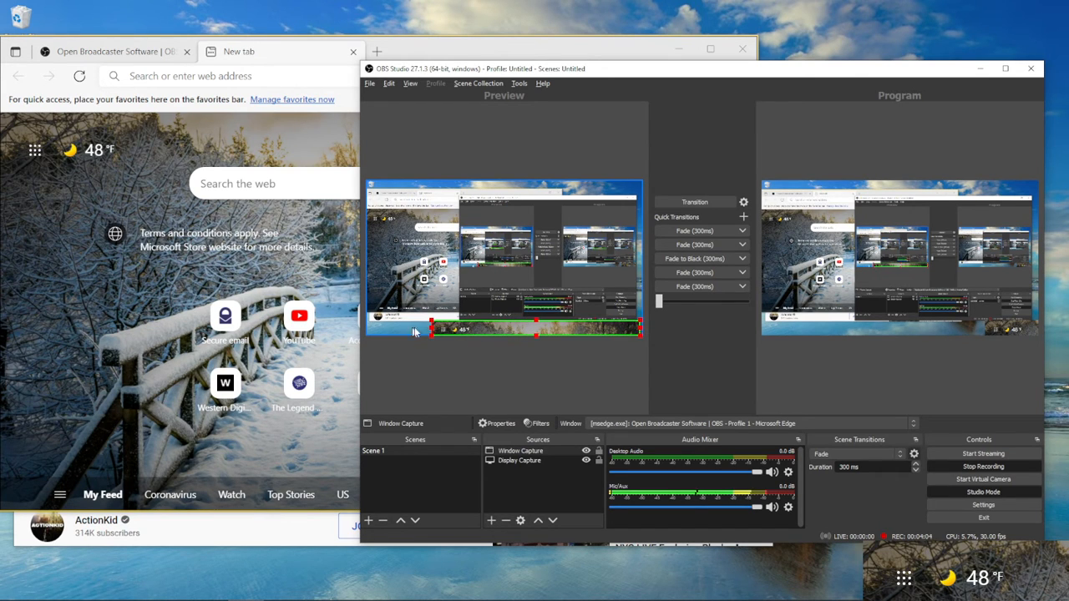
drag(500, 330, 464, 330)
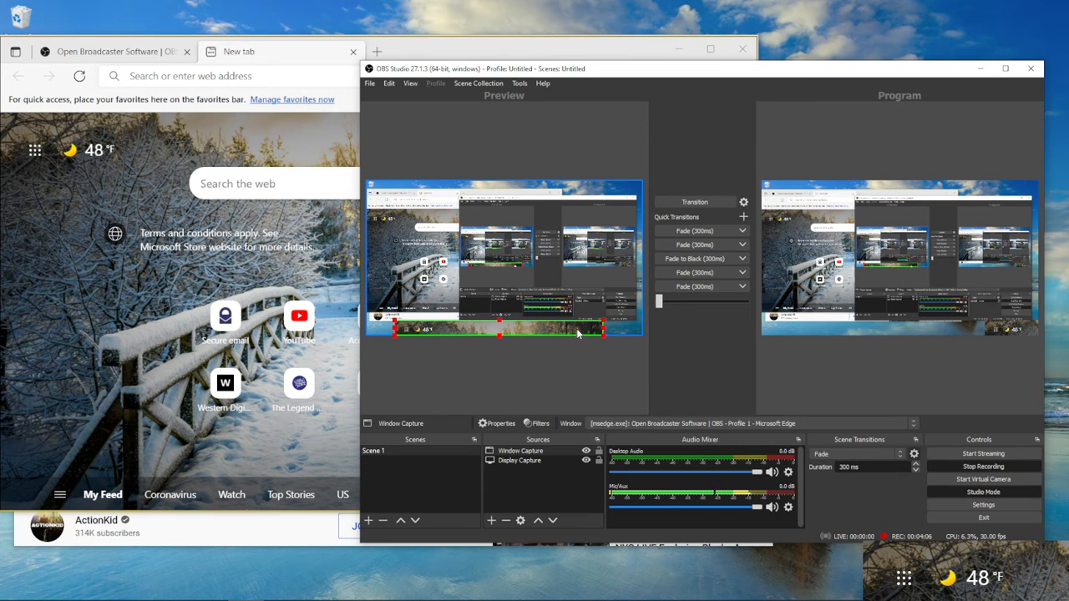
drag(604, 329, 748, 302)
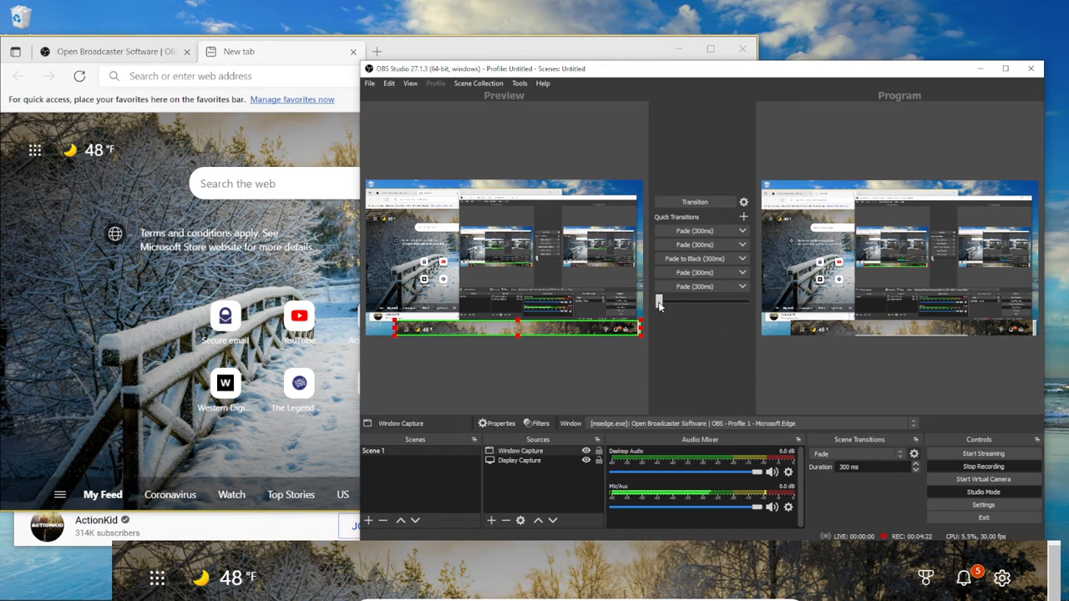
drag(659, 306, 745, 304)
click(492, 521)
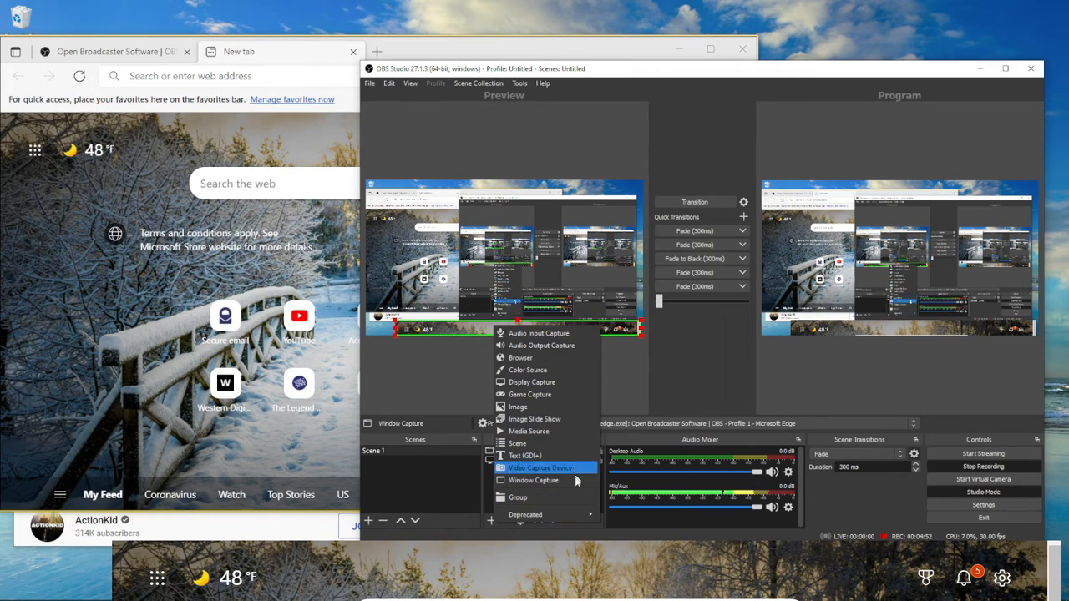
click(646, 375)
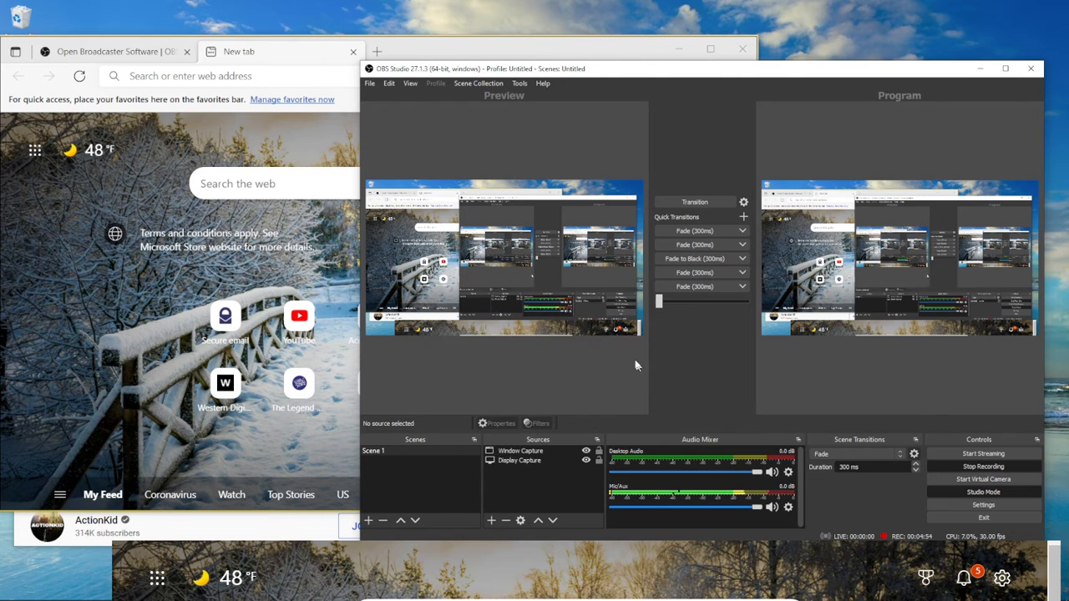
click(579, 330)
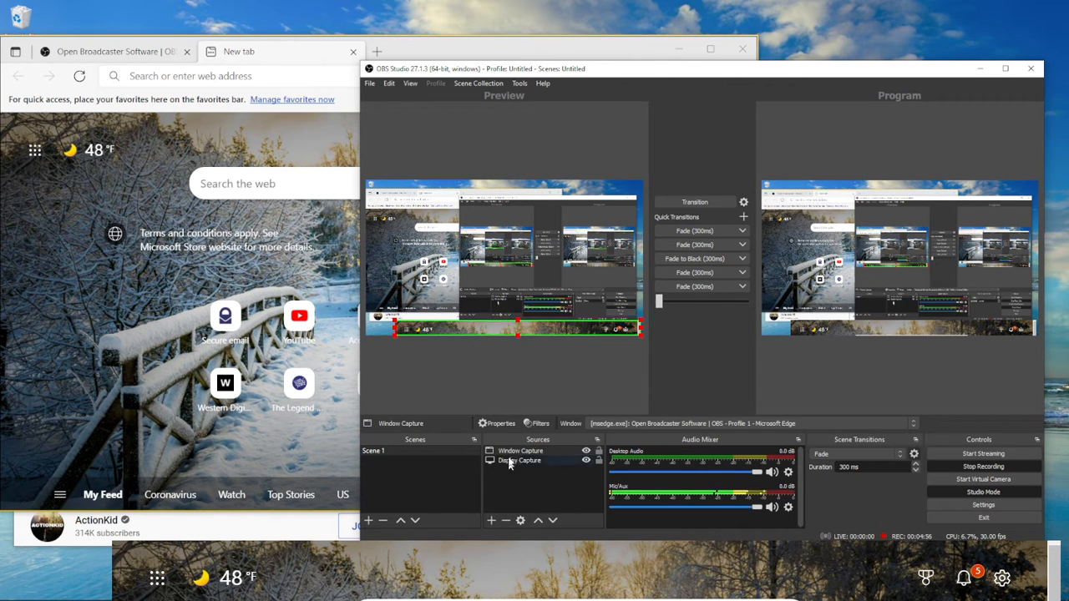
click(542, 358)
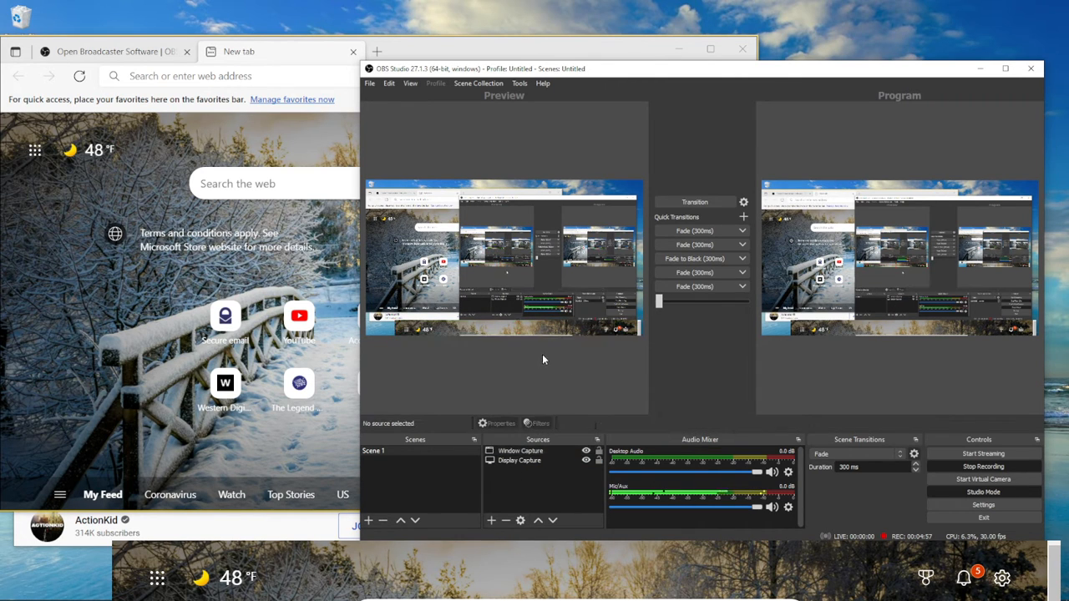
Remove the Window Capture source from Scene 1, switch the Edge browser to the Open Broadcaster Software tab, and return to OBS Studio
click(495, 452)
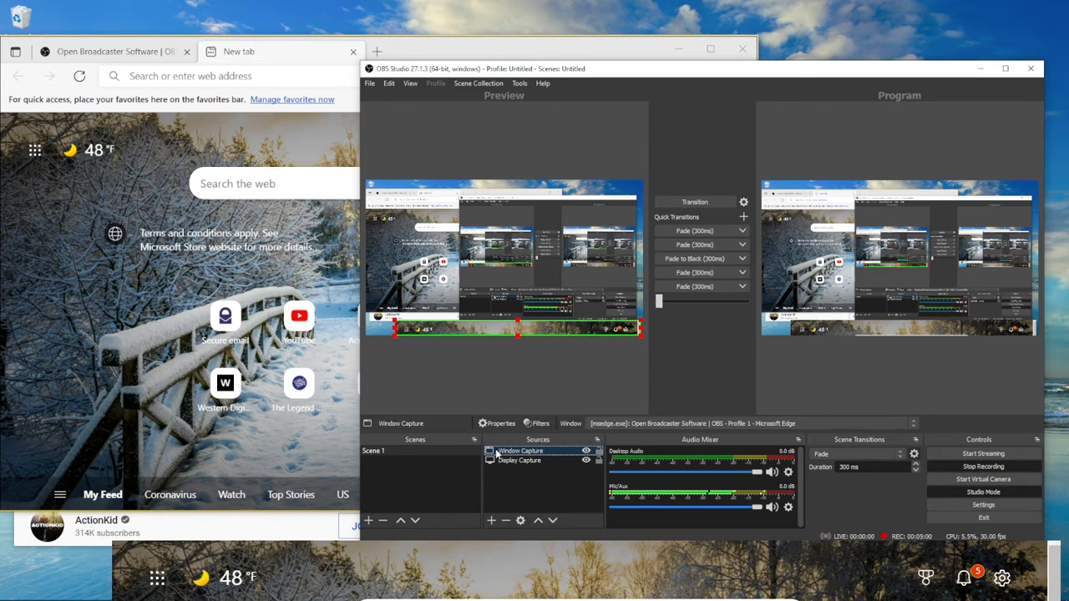
click(506, 521)
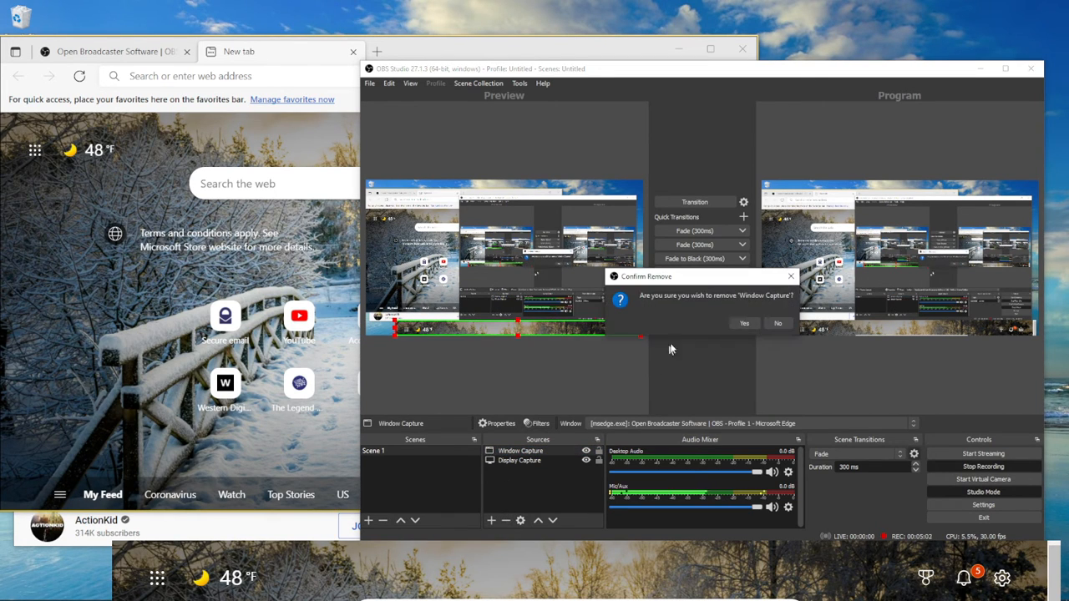
click(741, 324)
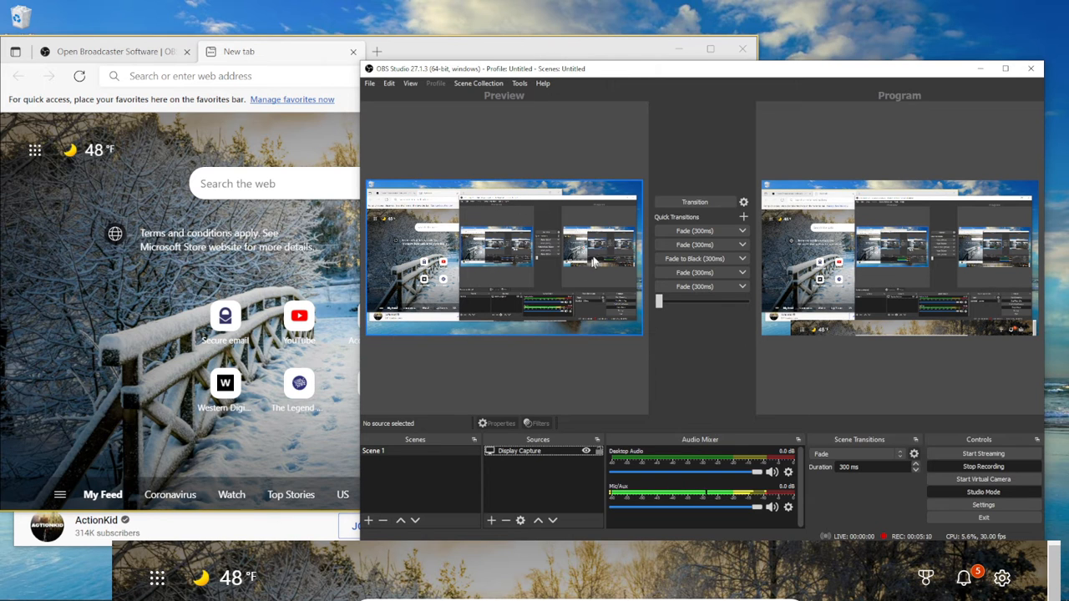
click(109, 51)
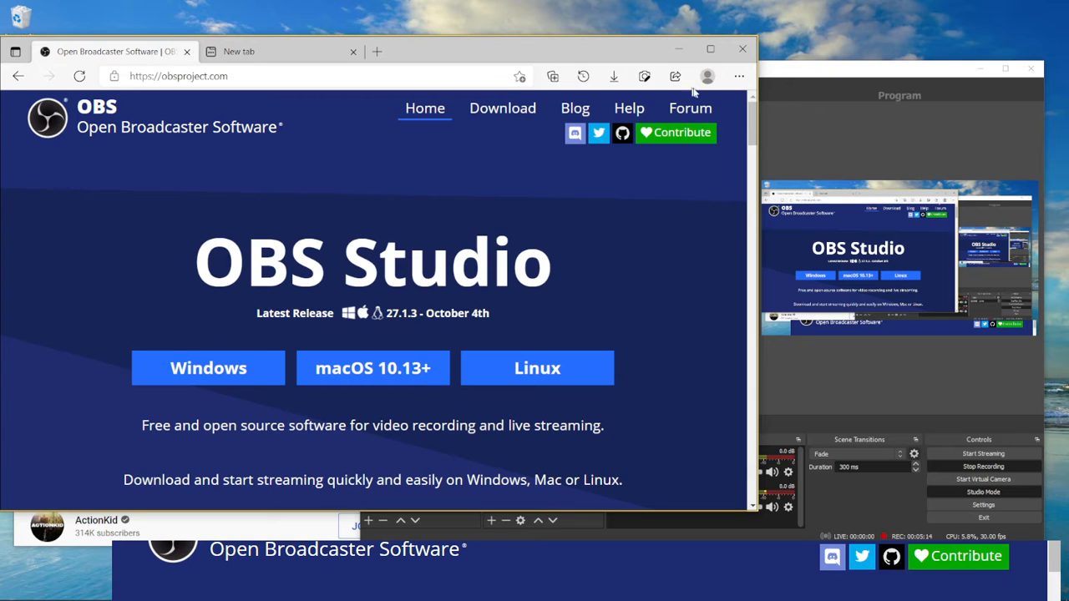
click(796, 72)
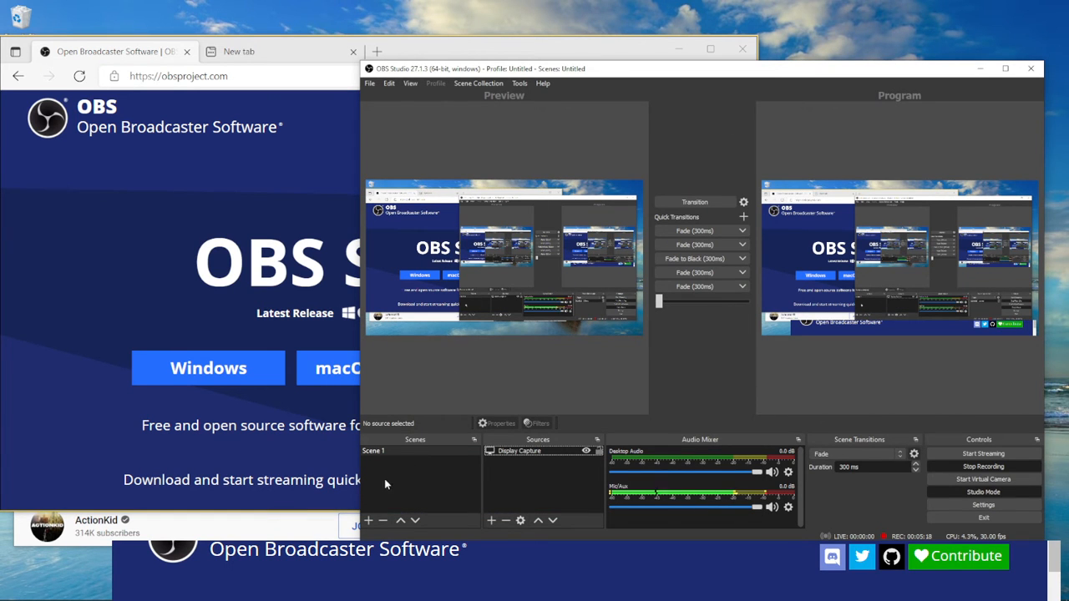
Add a new scene named Scene 2
click(368, 521)
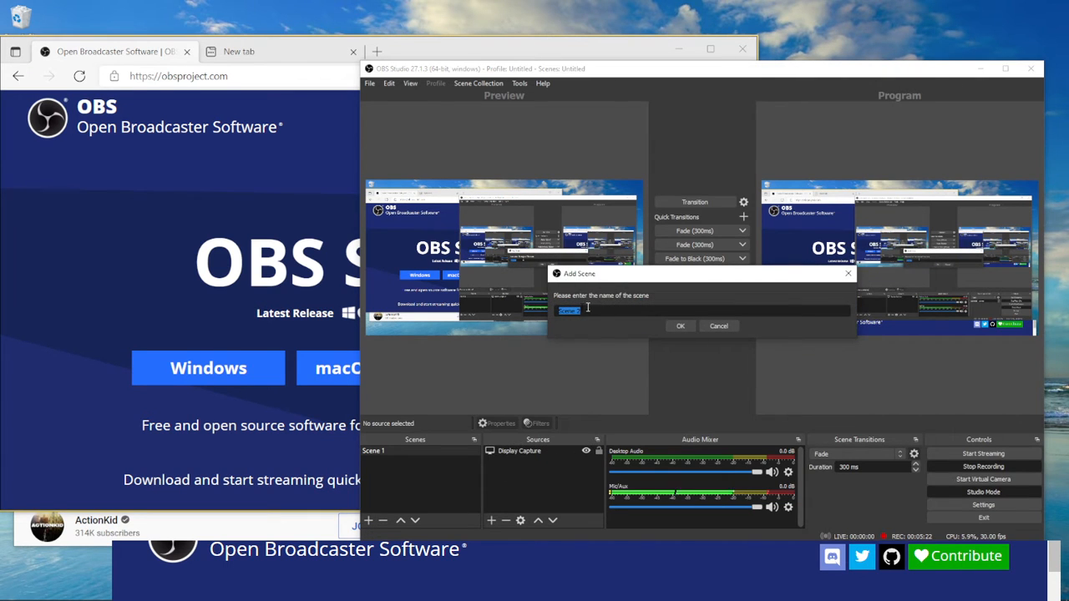
click(684, 326)
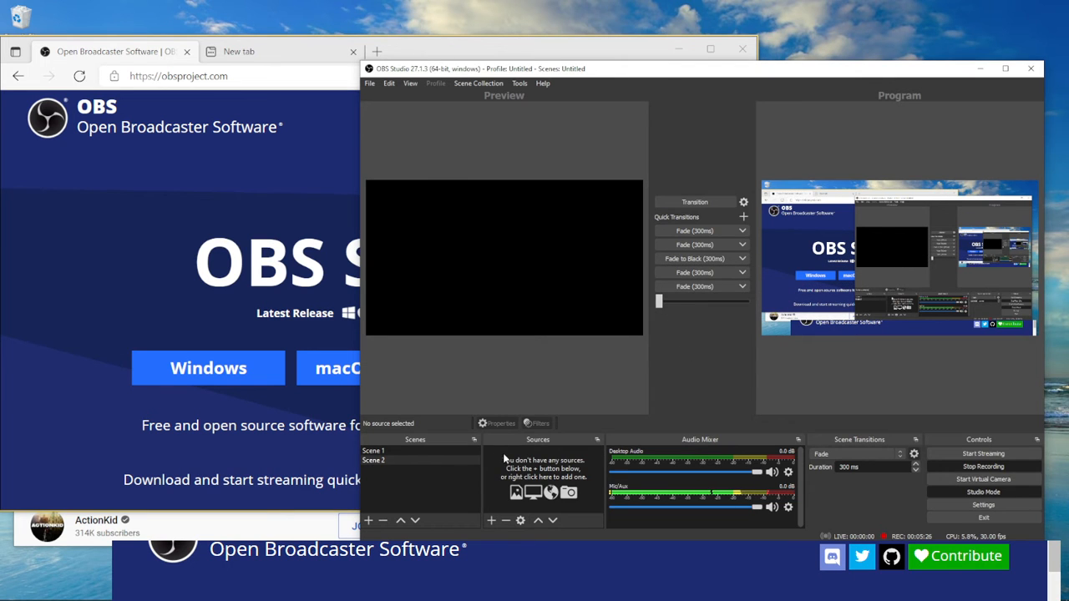
Add a new Window Capture source to Scene 2 that captures the Edge window showing the Open Broadcaster Software site
click(492, 522)
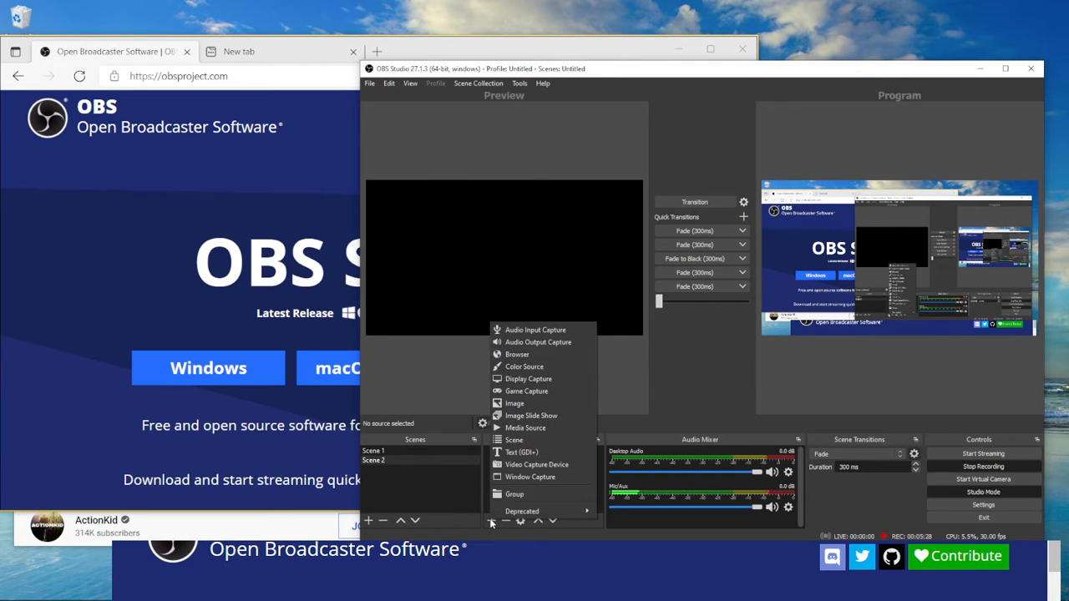
click(513, 478)
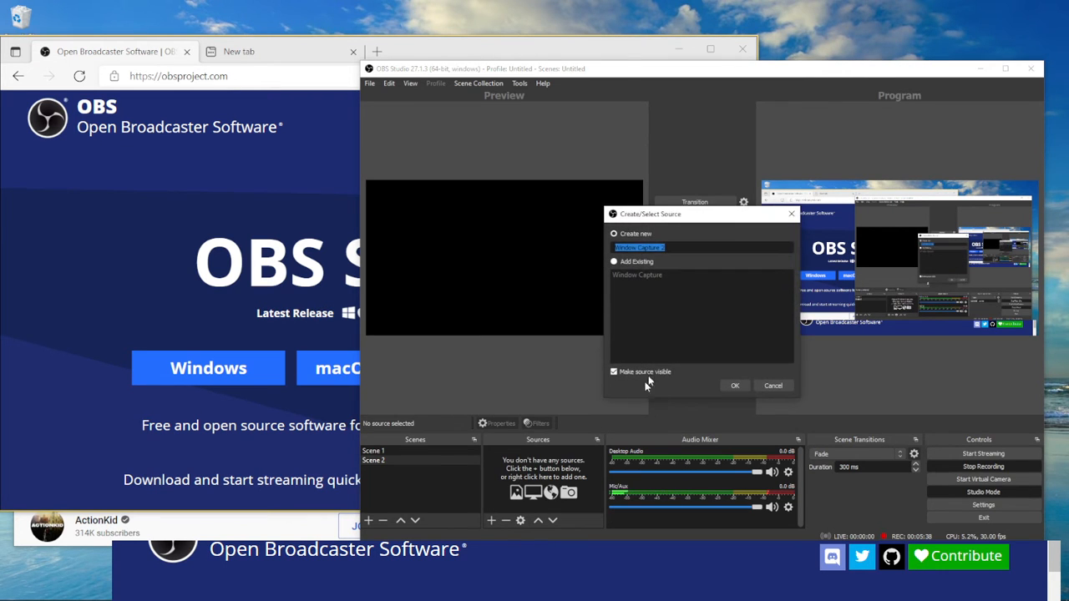
click(735, 385)
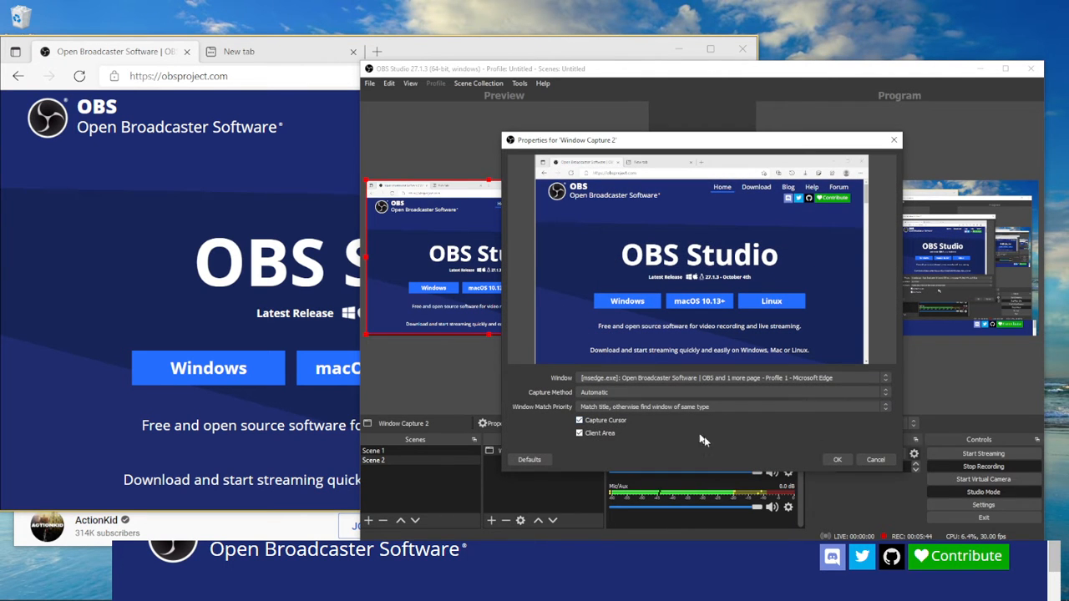
click(836, 460)
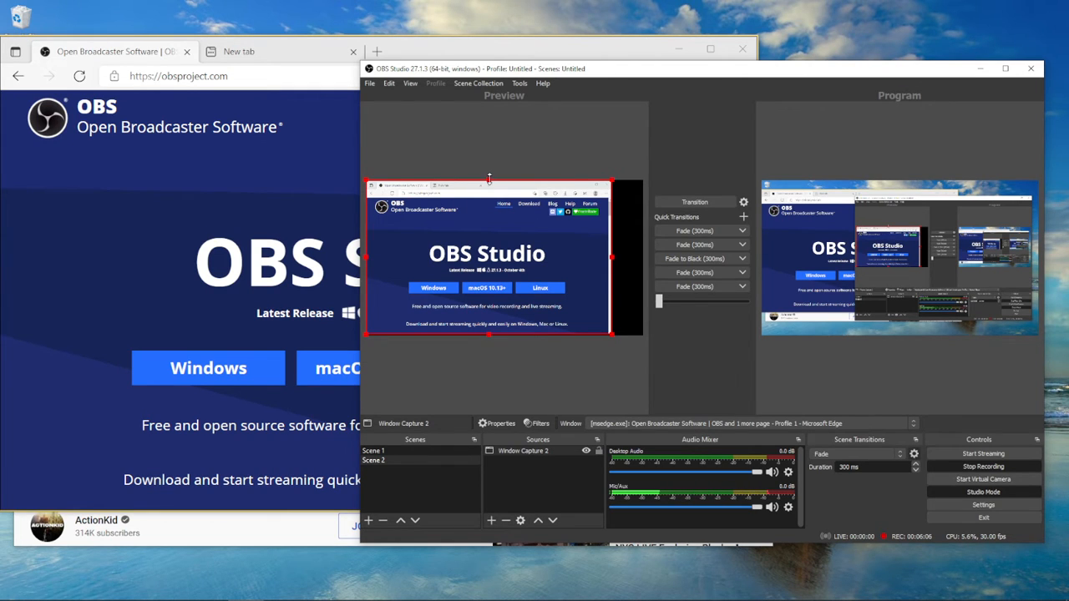
Crop the browser bars and scrollbar off the window capture, enlarge it to the canvas width and align it with the canvas top
drag(490, 181, 489, 197)
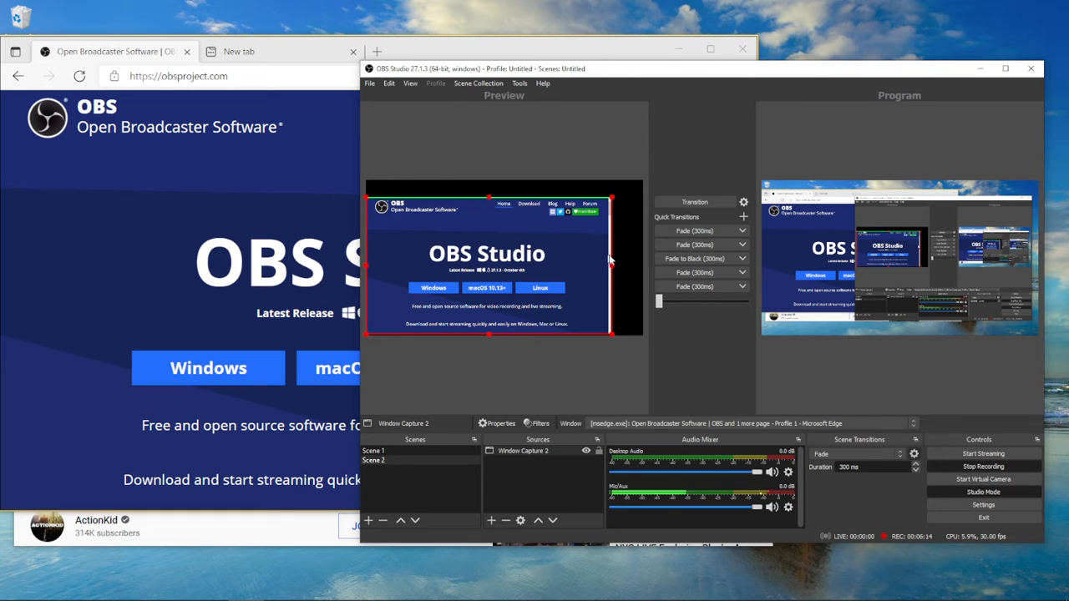
drag(611, 264, 602, 264)
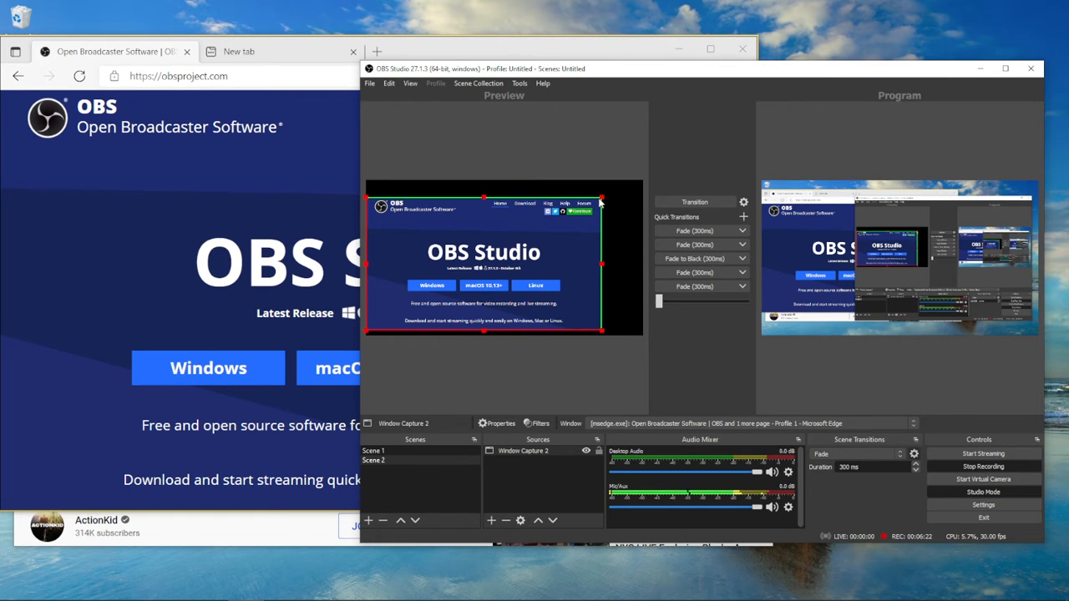
drag(601, 197, 643, 193)
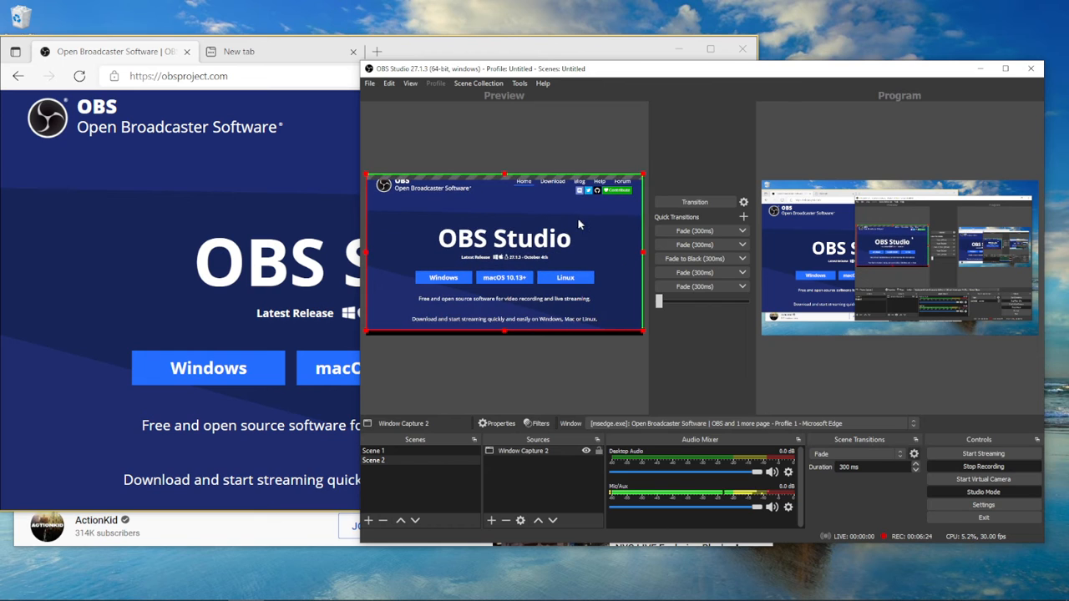
drag(578, 218, 579, 223)
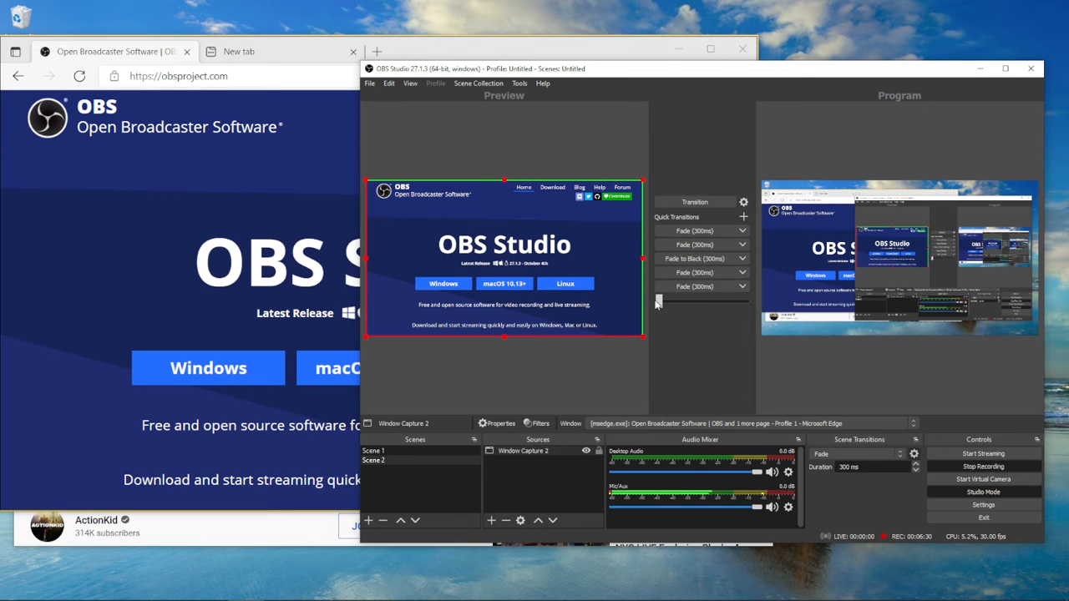
Fade Scene 2 to the program output and back manually, then nudge the window capture slightly upward and deselect it
drag(659, 303, 676, 305)
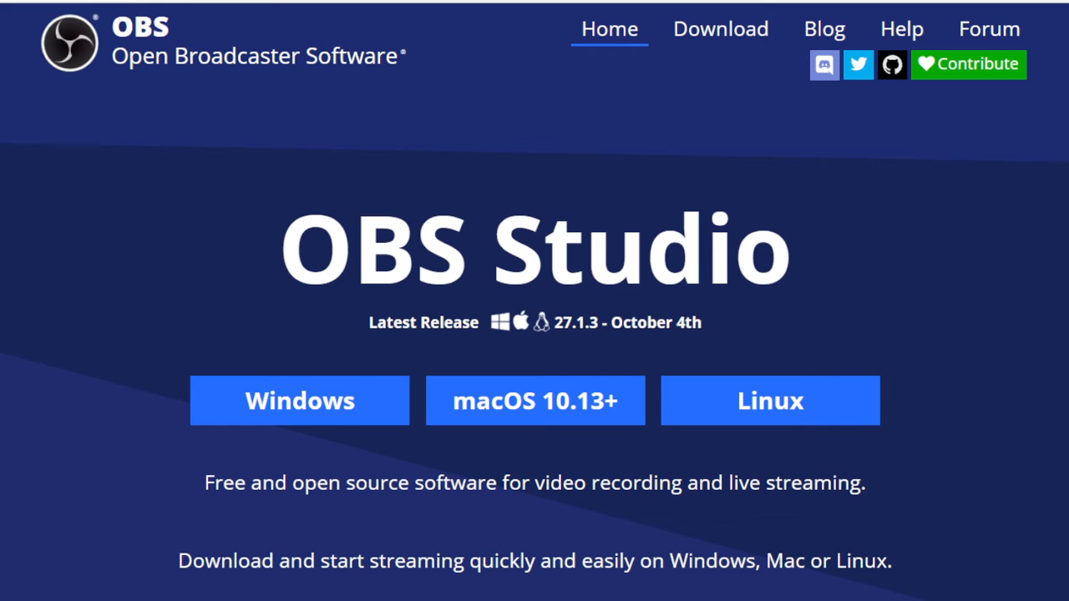
drag(659, 302, 756, 306)
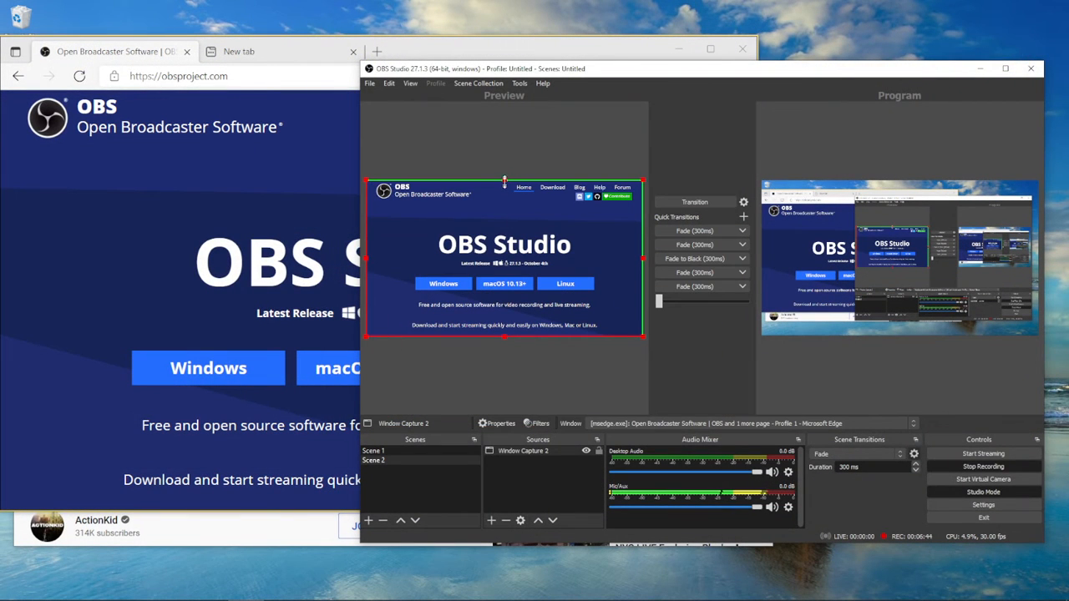
drag(504, 197, 503, 194)
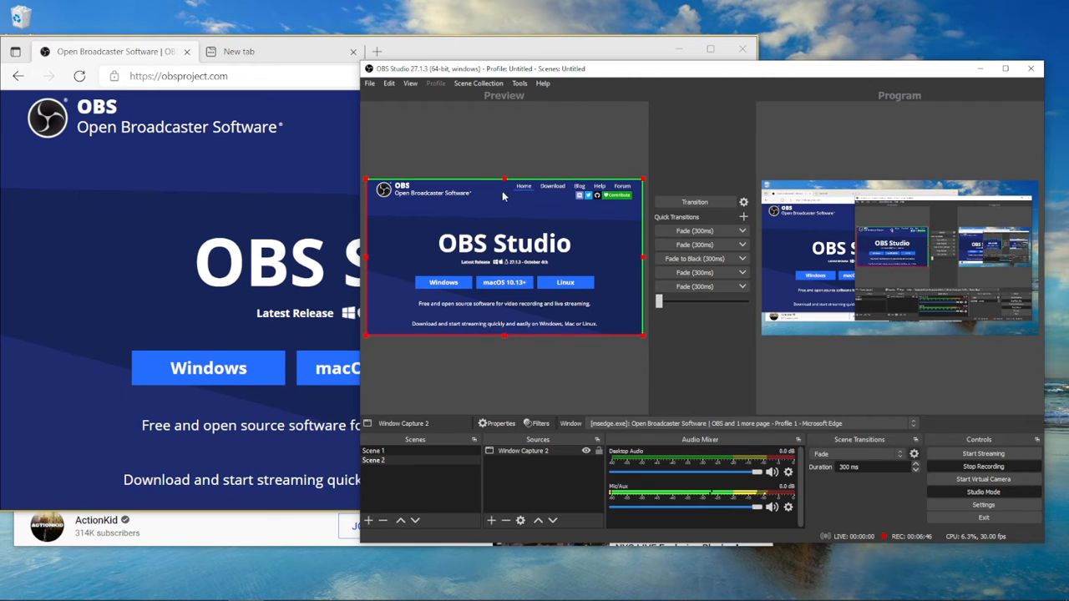
click(542, 169)
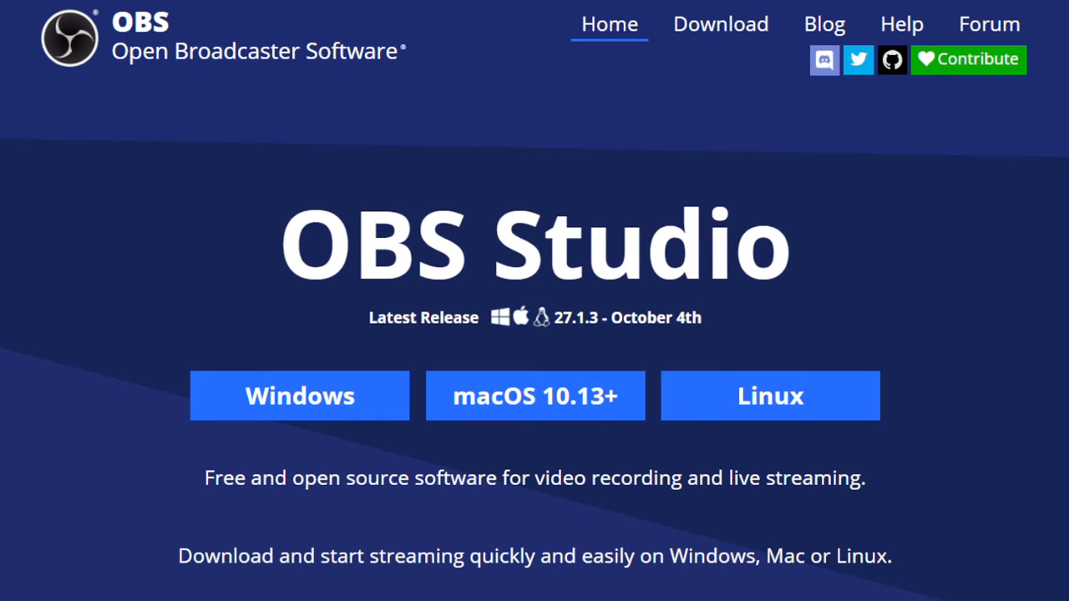
With Scene 2 live, scroll the OBS site through its features to Studio Mode and Multiview, then transition the program back to Scene 1
scroll(535, 301, down, 2)
scroll(534, 300, up, 1)
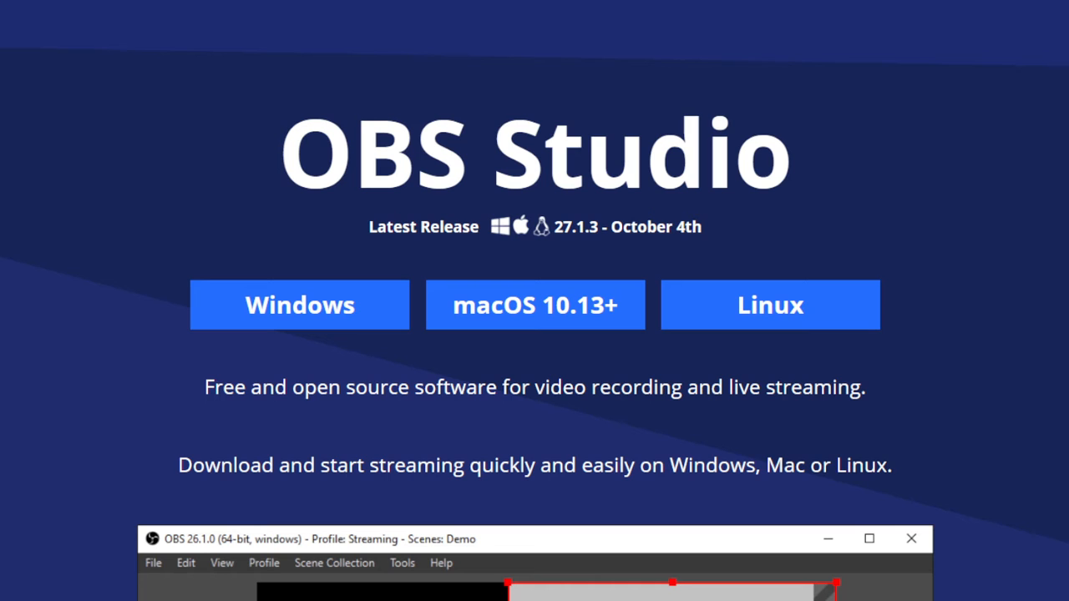
scroll(535, 300, down, 1)
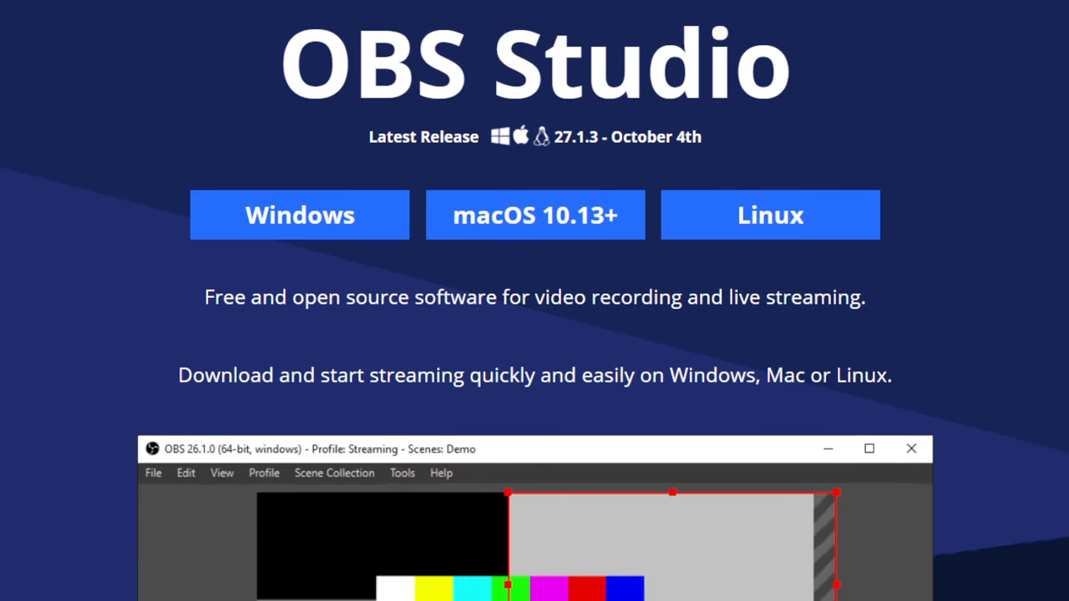
scroll(534, 301, down, 2)
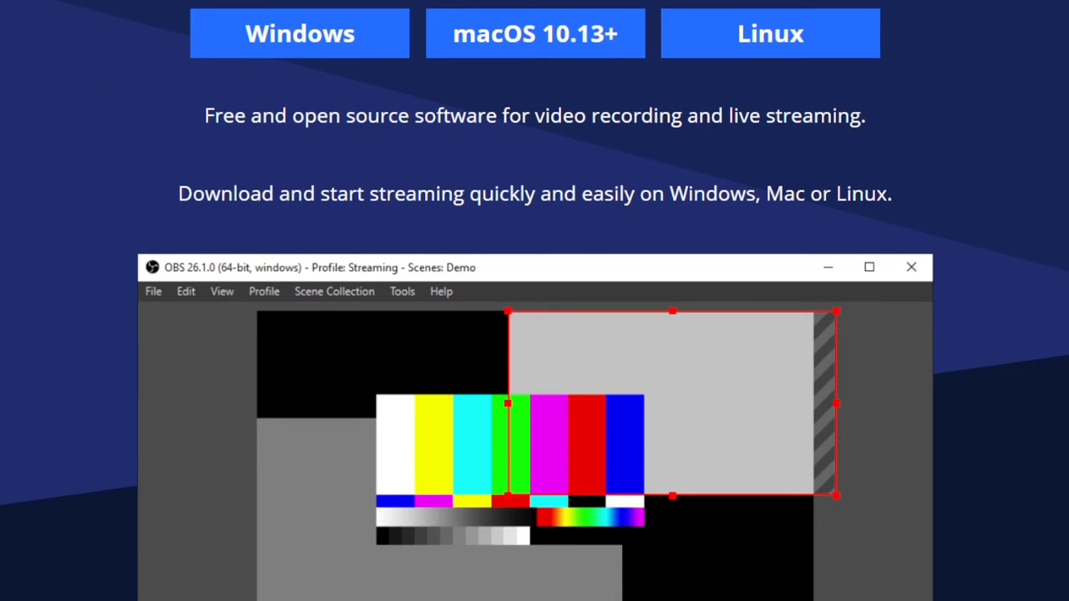
scroll(535, 301, down, 1)
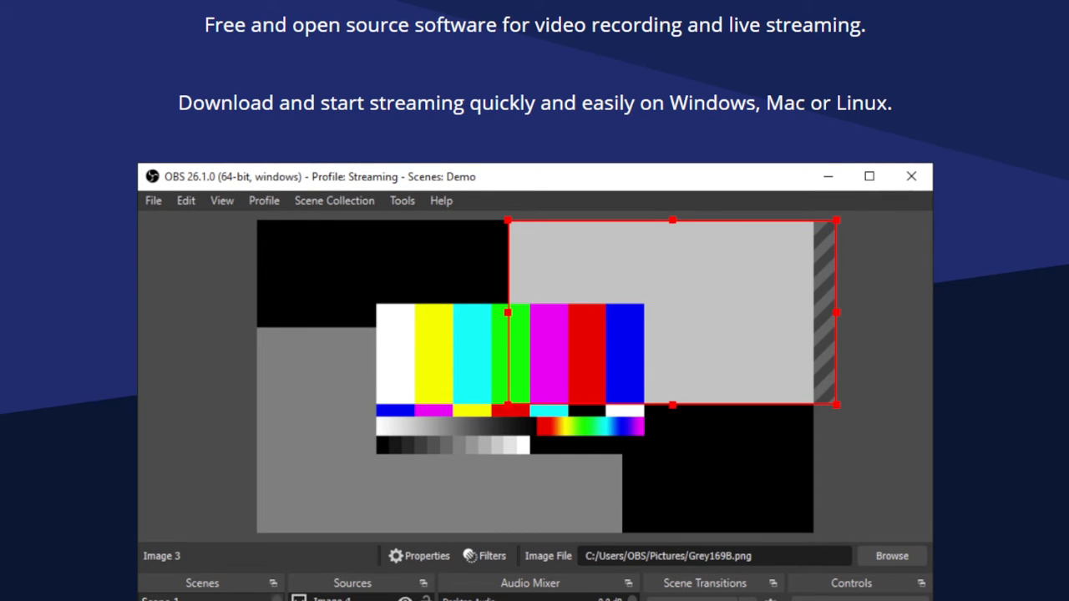
scroll(535, 301, down, 3)
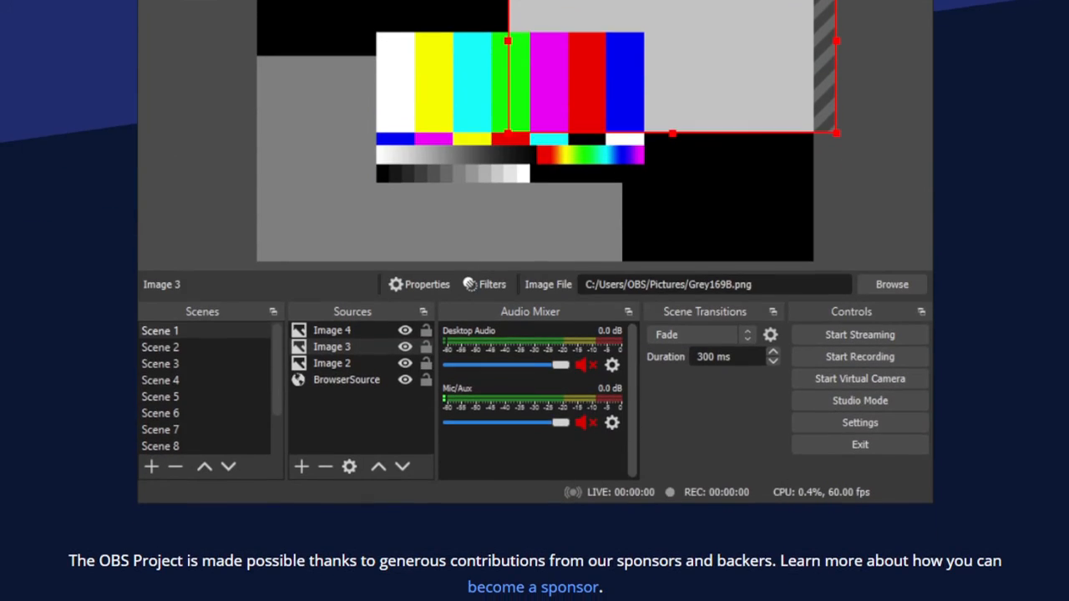
scroll(534, 300, down, 4)
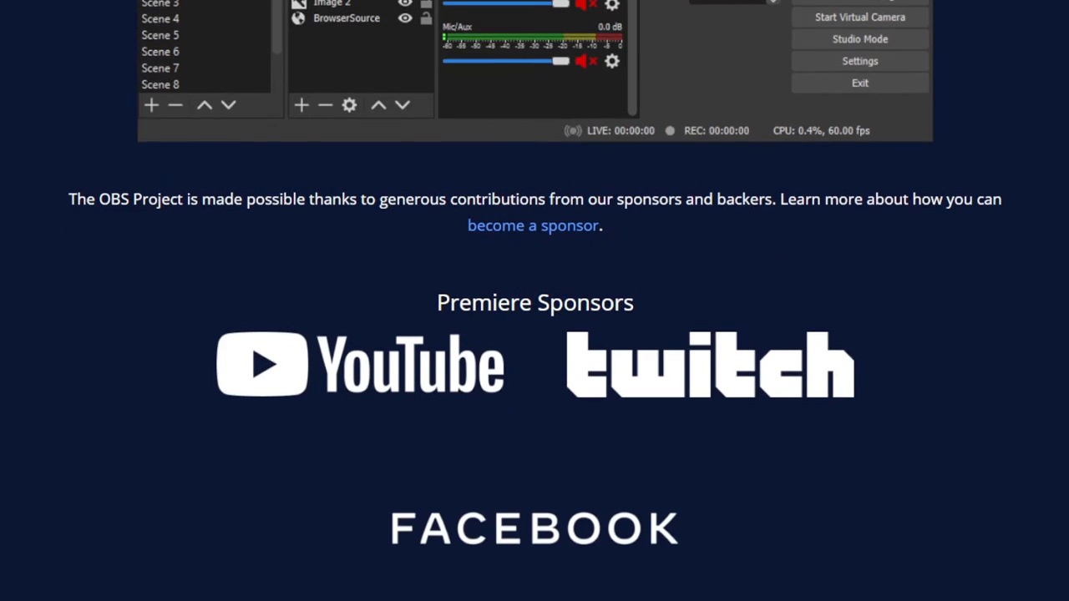
scroll(535, 301, down, 8)
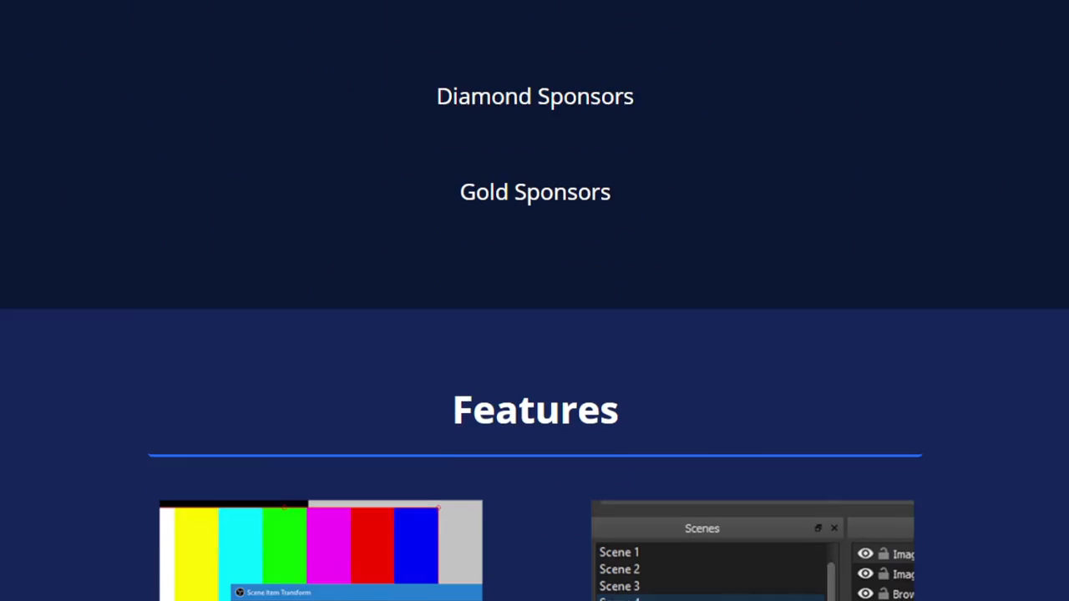
scroll(534, 301, down, 3)
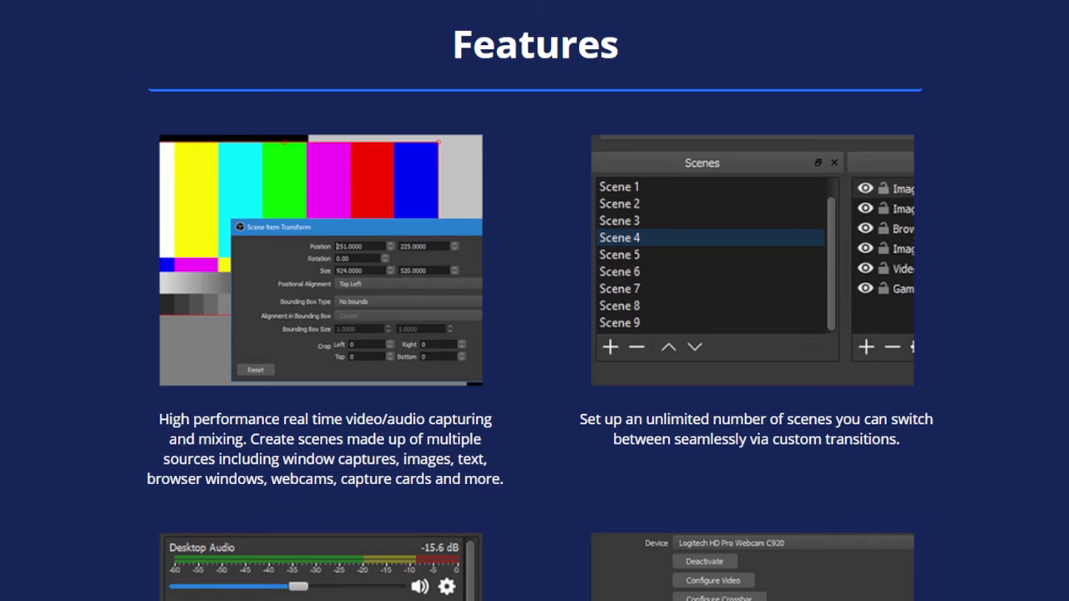
scroll(534, 301, down, 1)
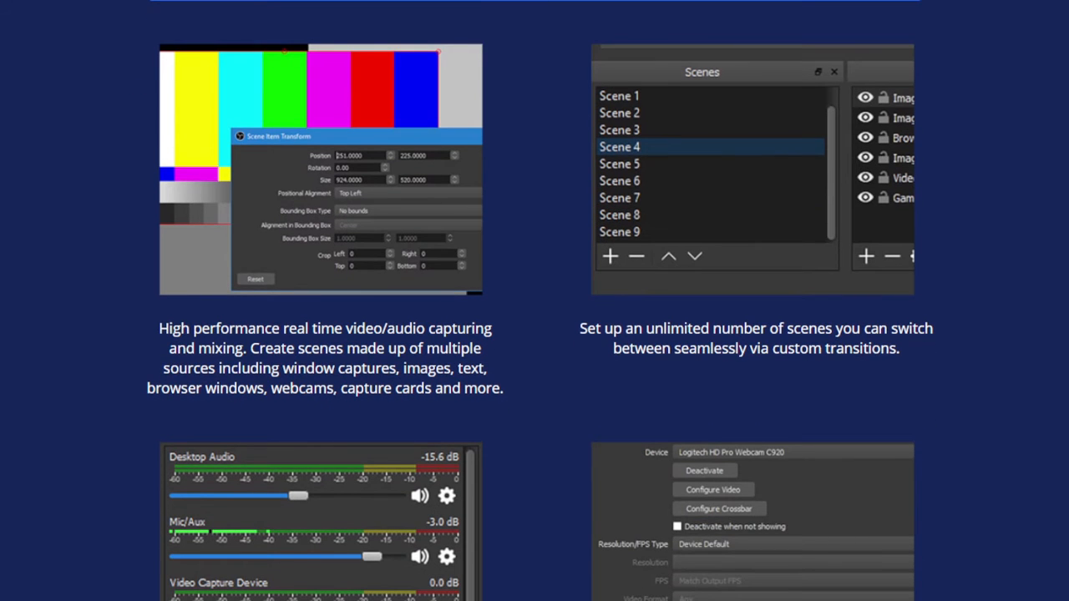
scroll(535, 301, down, 7)
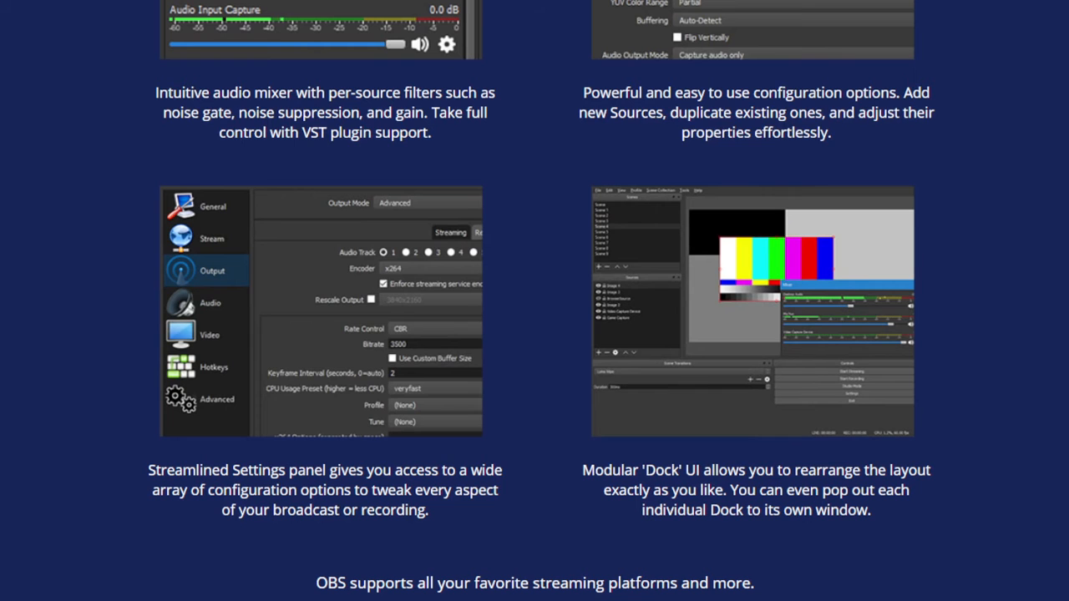
scroll(534, 301, down, 2)
scroll(535, 301, down, 4)
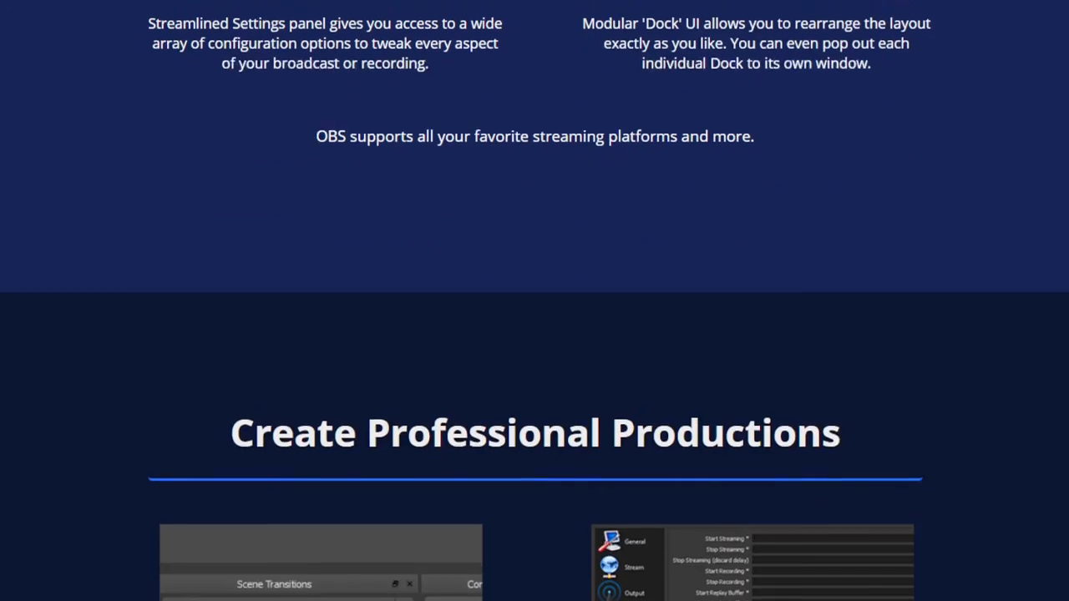
scroll(534, 300, down, 7)
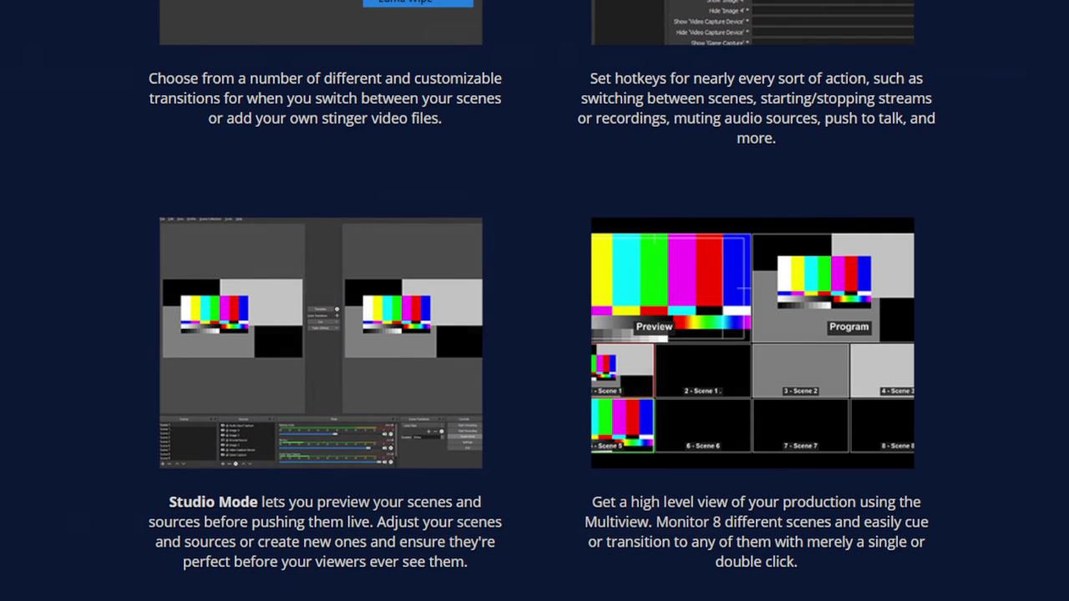
drag(659, 300, 769, 304)
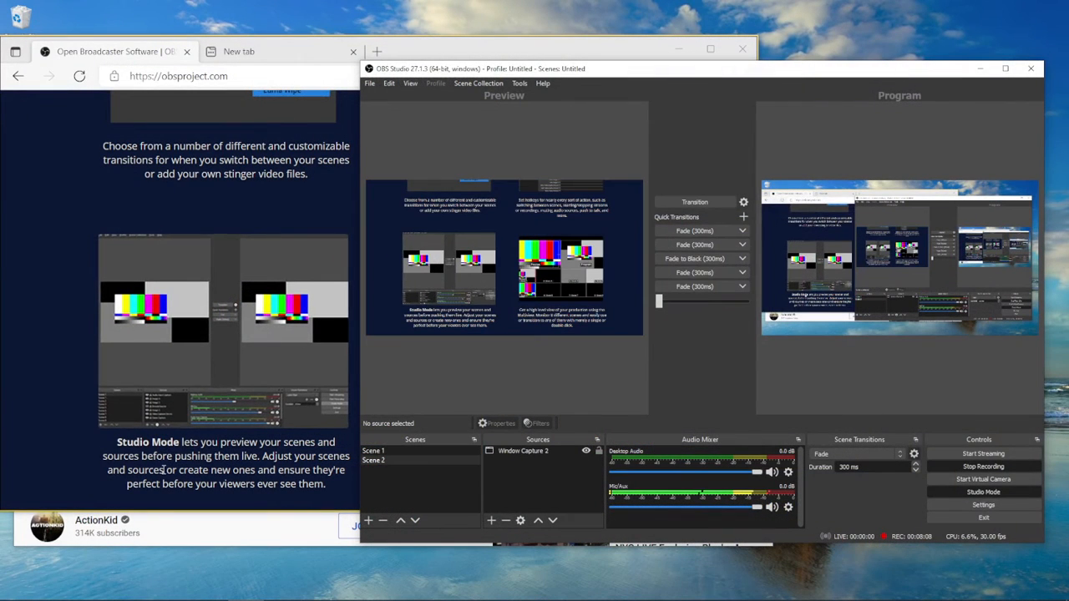
Bring the YouTube browser window forward, return to OBS Studio and add a new scene named Scene 3
click(225, 531)
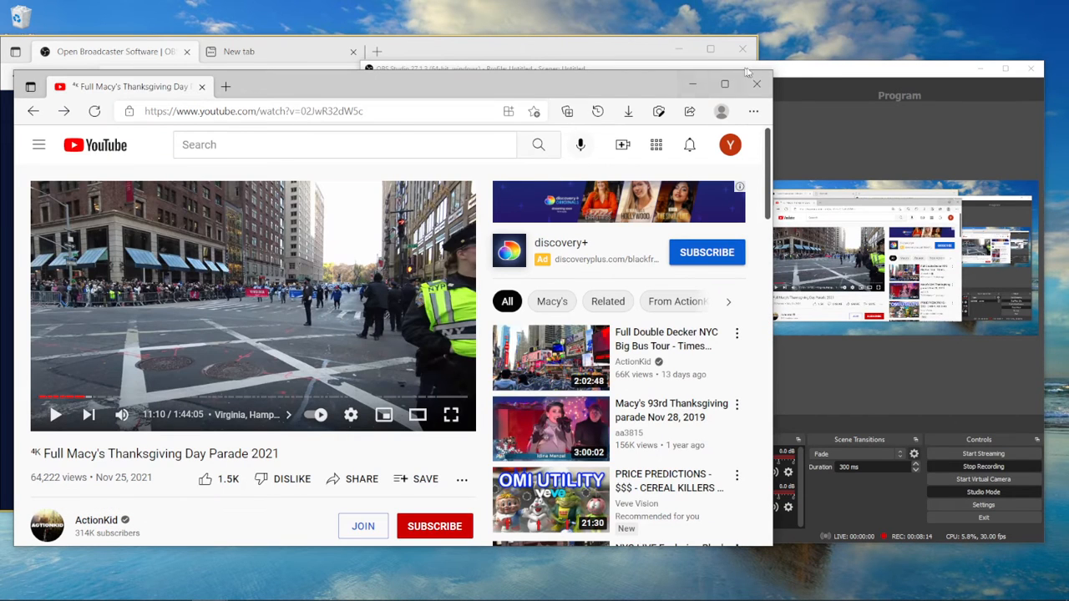
click(818, 74)
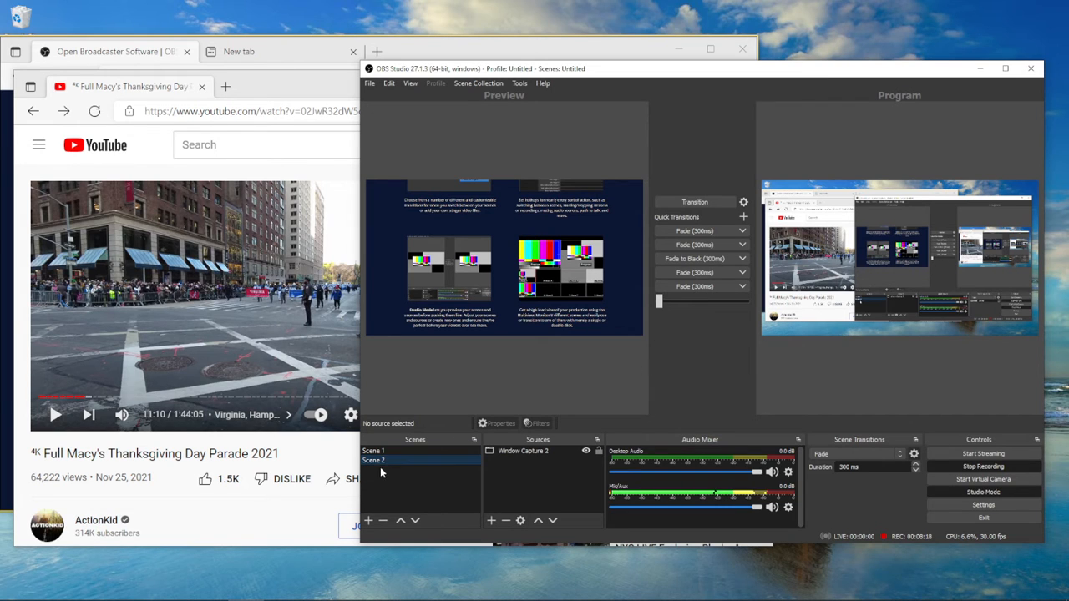
click(368, 521)
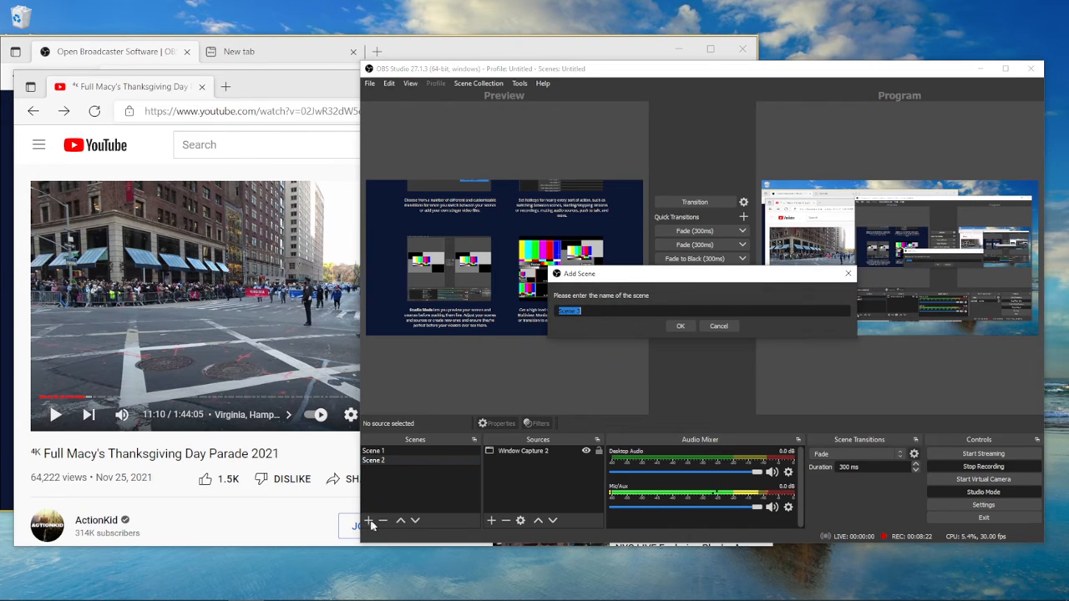
click(681, 326)
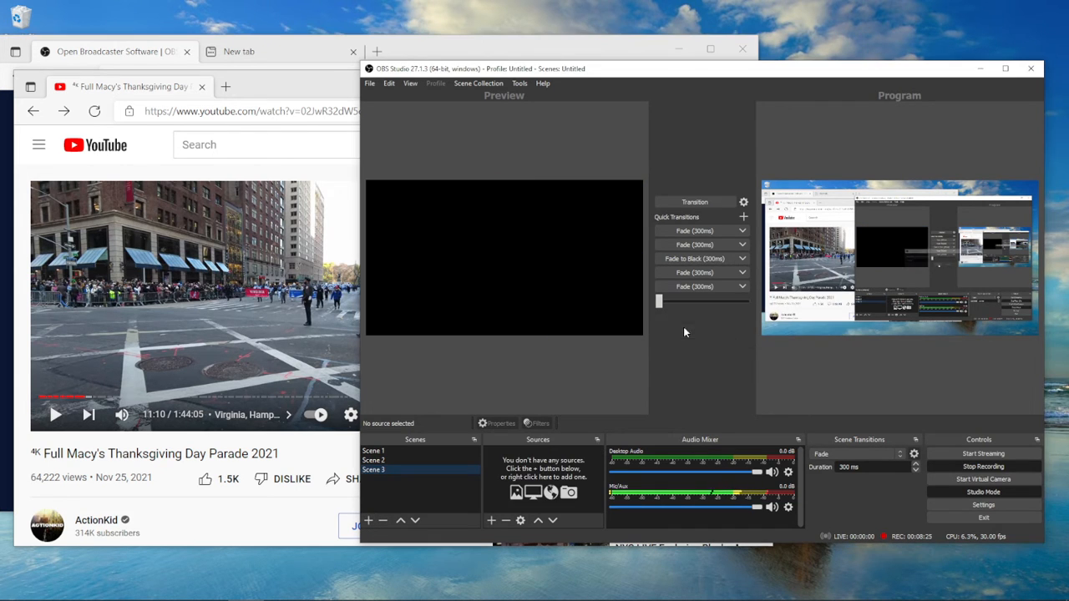
Add a new Window Capture source to Scene 3 that captures the Edge window playing the Macy's Thanksgiving Day Parade video
click(493, 520)
click(526, 474)
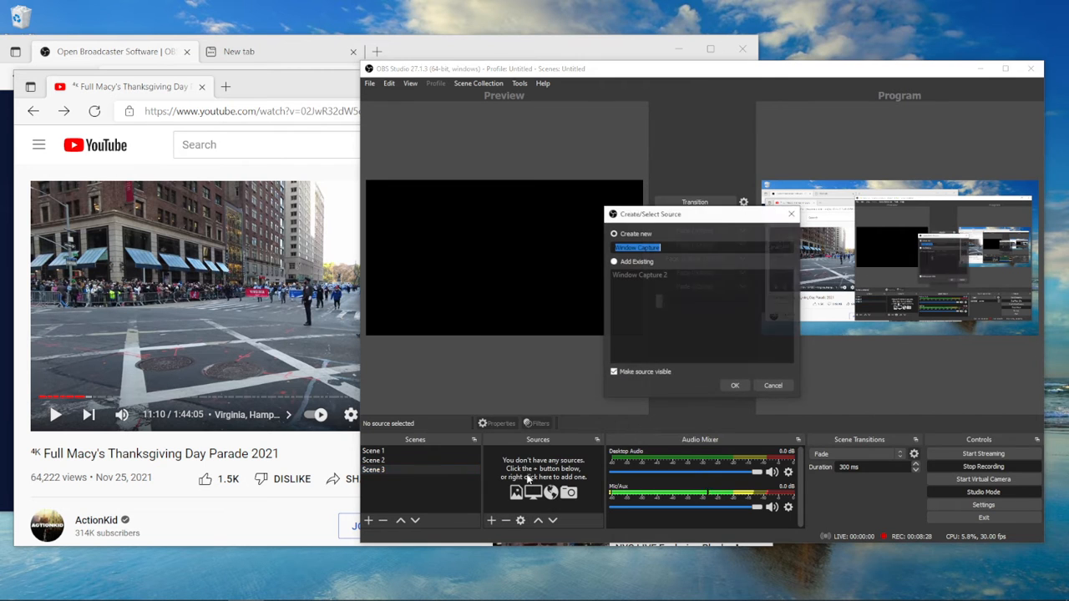
click(736, 386)
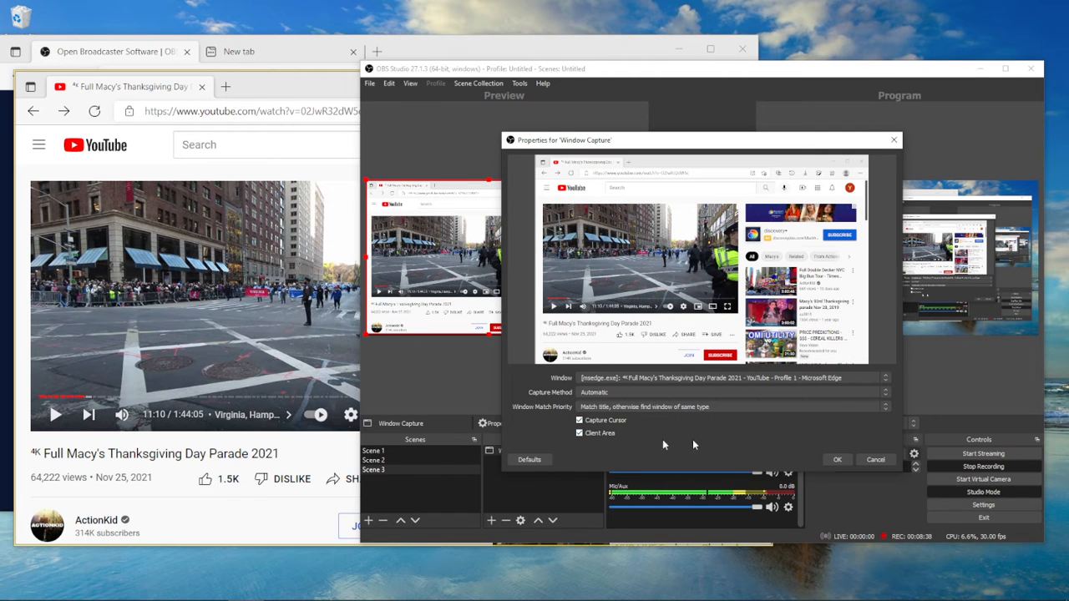
click(839, 459)
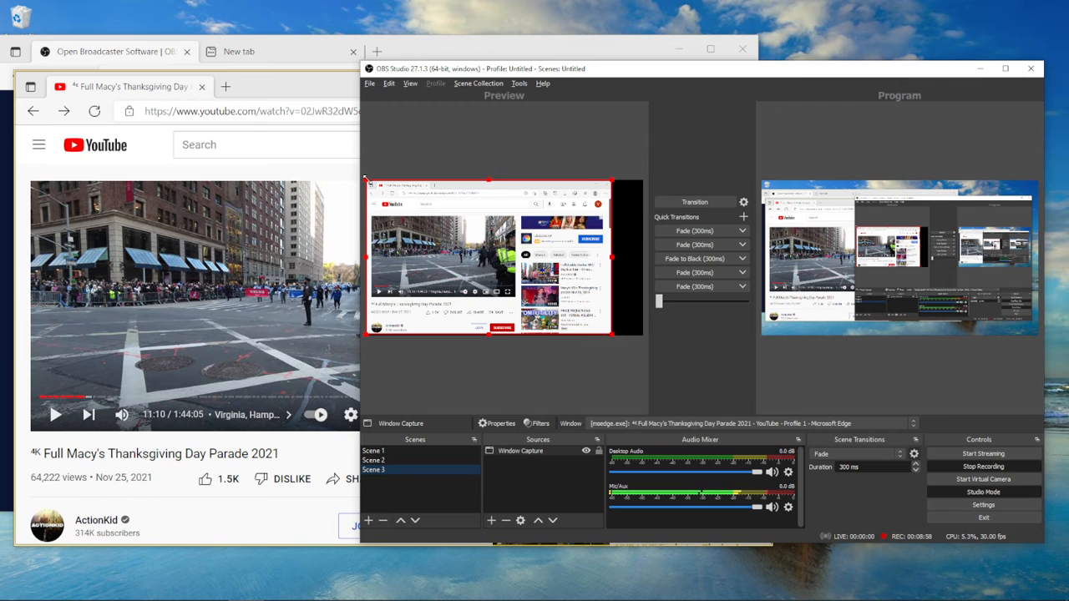
Crop the Scene 3 window capture to the video player and move it to the top centre of the preview canvas
drag(365, 179, 371, 217)
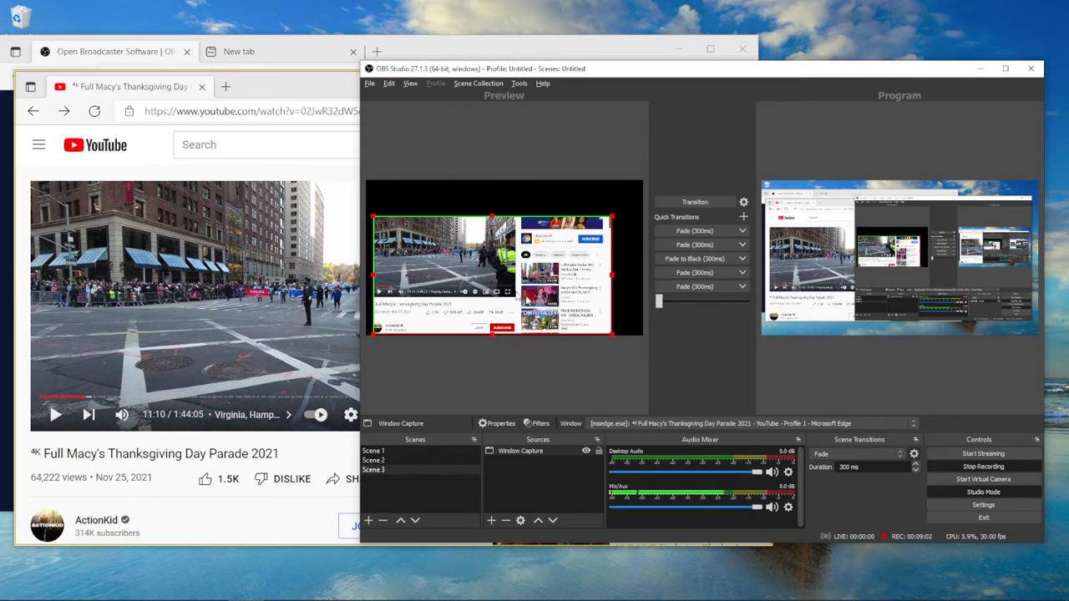
drag(611, 335, 516, 295)
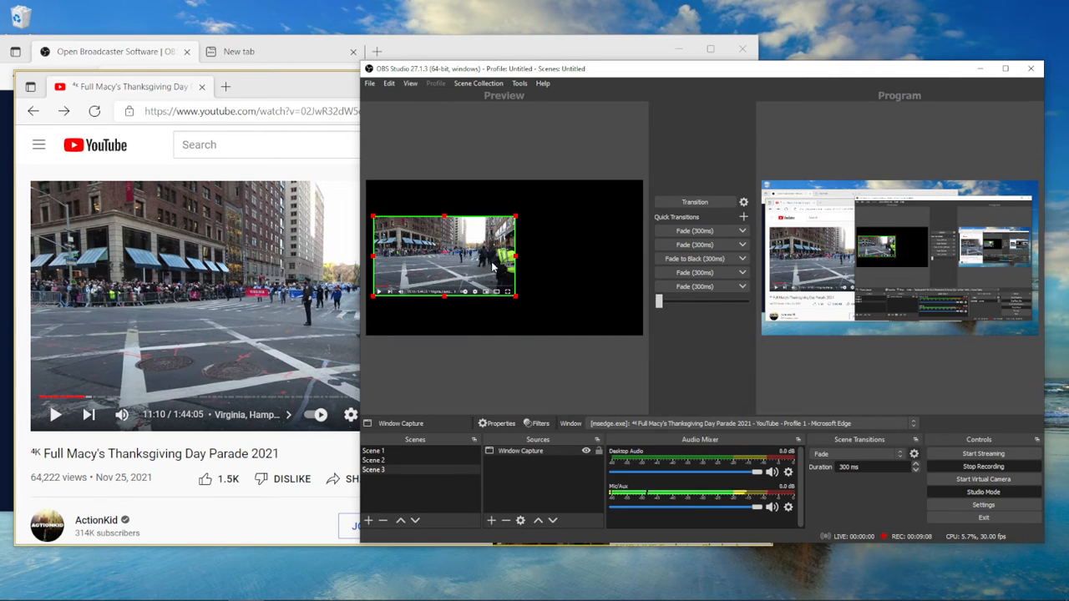
drag(498, 261, 561, 224)
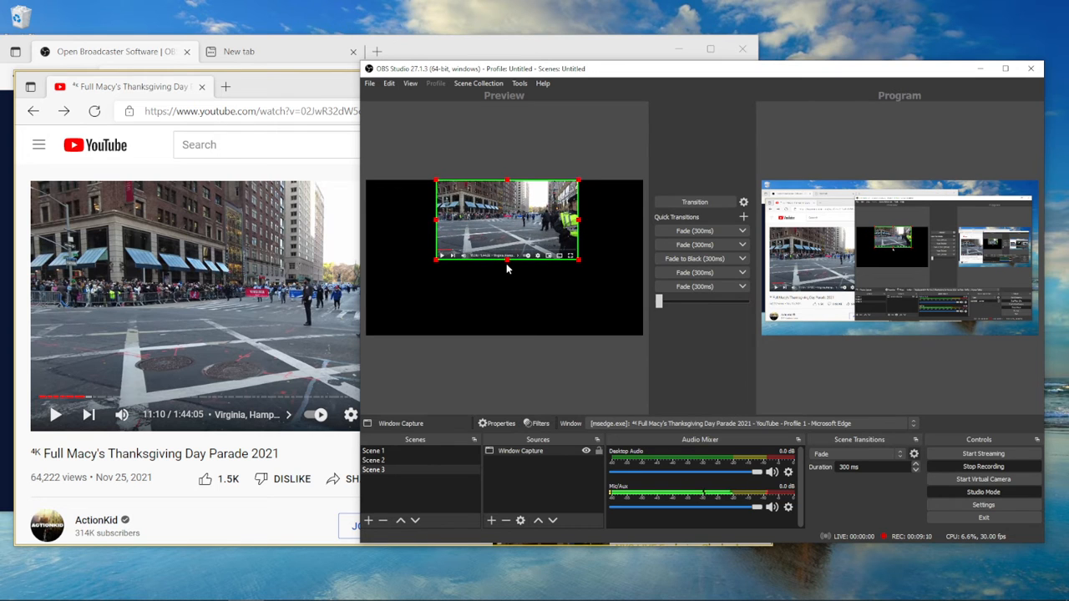
Enlarge the Scene 3 window capture to fill the preview canvas, adjusting its position and stretching it slightly past the edges
drag(507, 261, 518, 335)
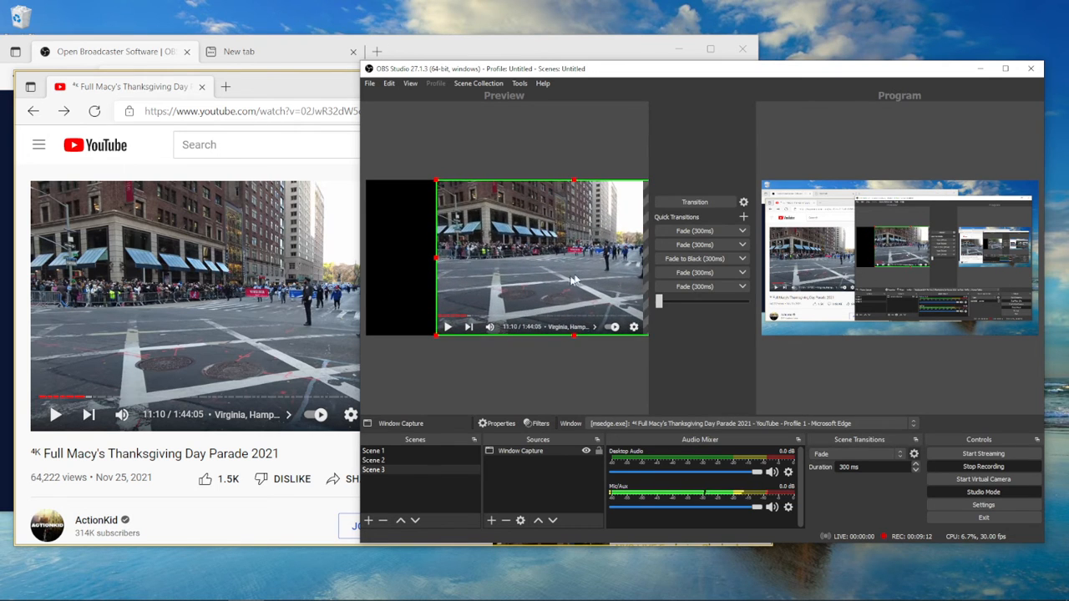
drag(575, 274, 537, 273)
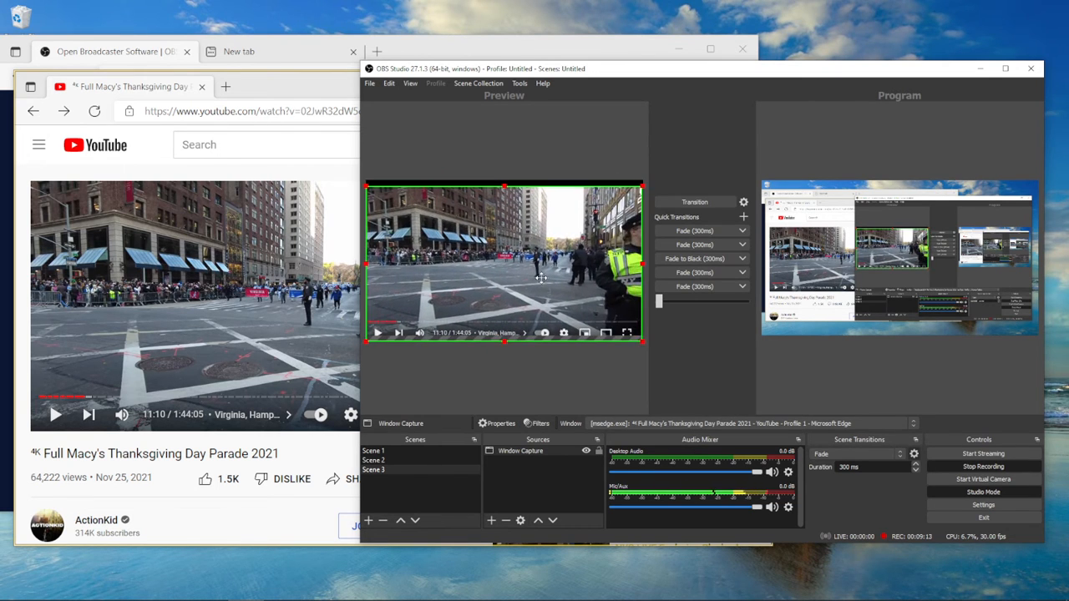
click(503, 177)
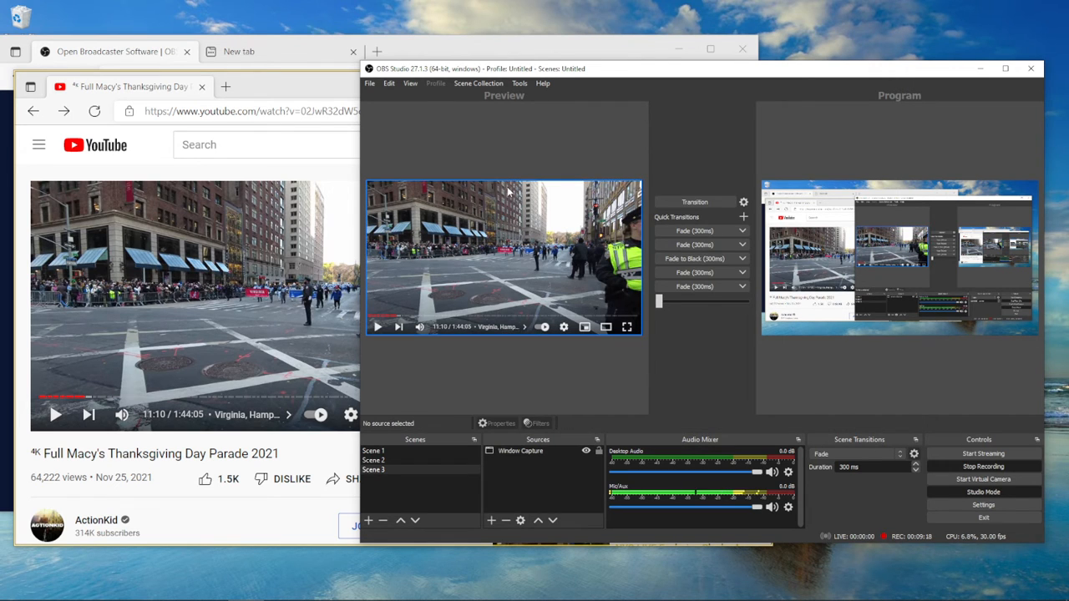
click(523, 189)
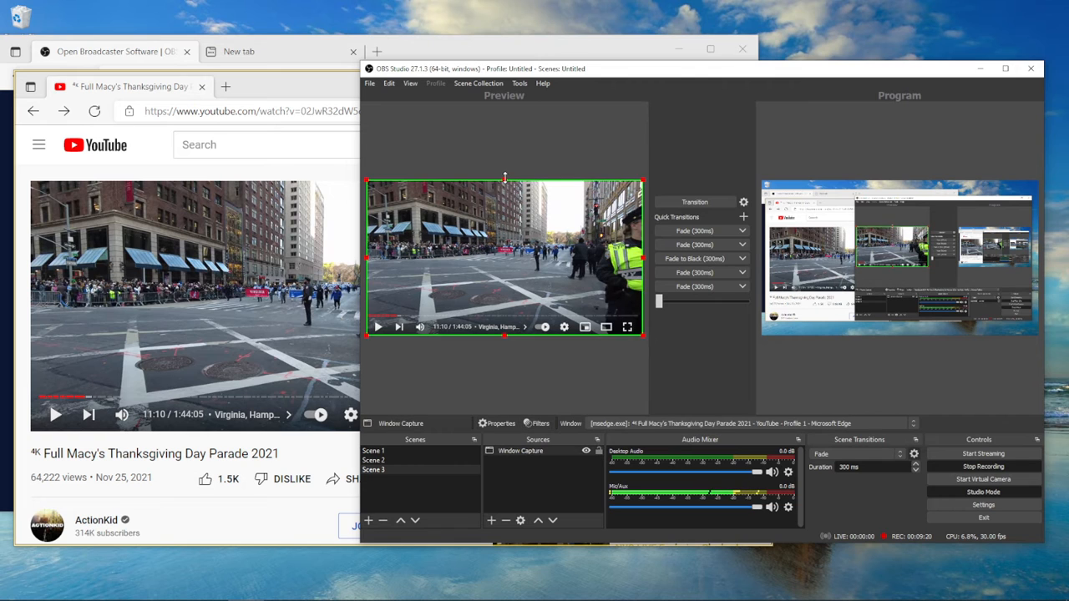
drag(504, 175, 504, 172)
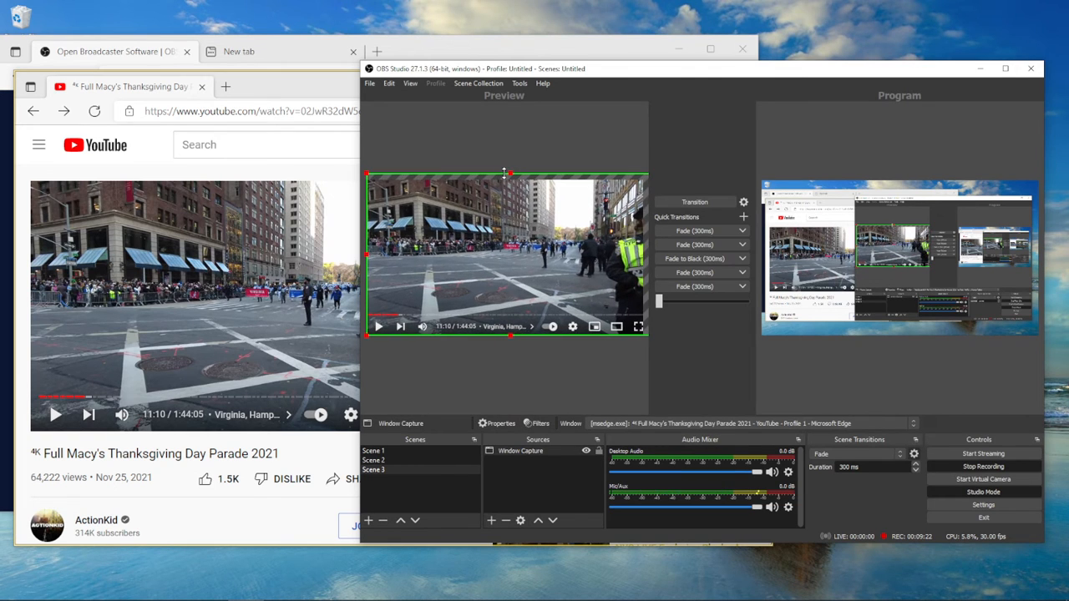
drag(516, 224, 513, 240)
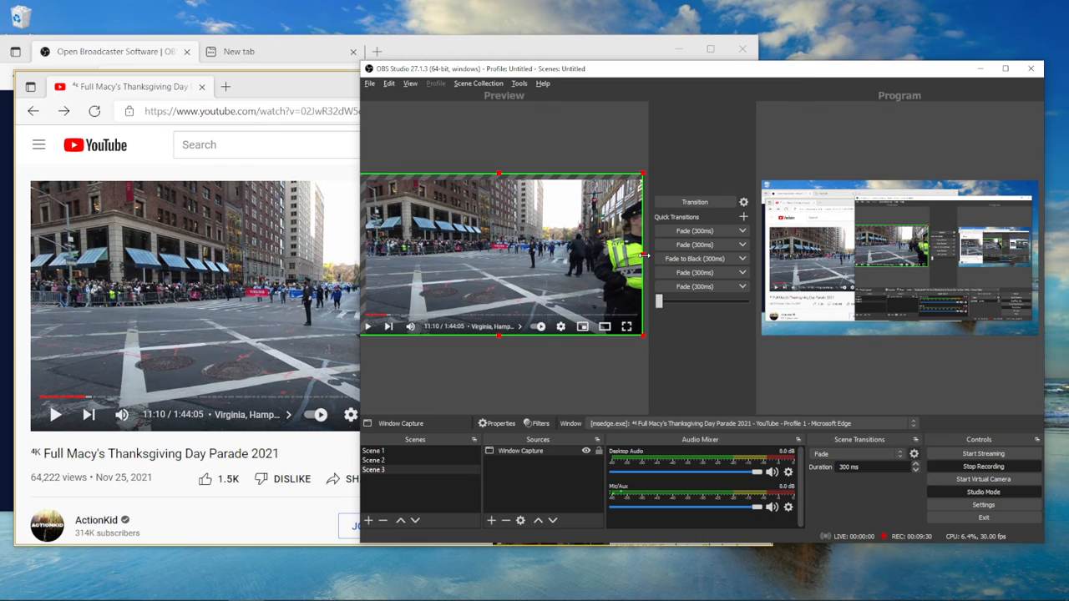
drag(645, 255, 648, 256)
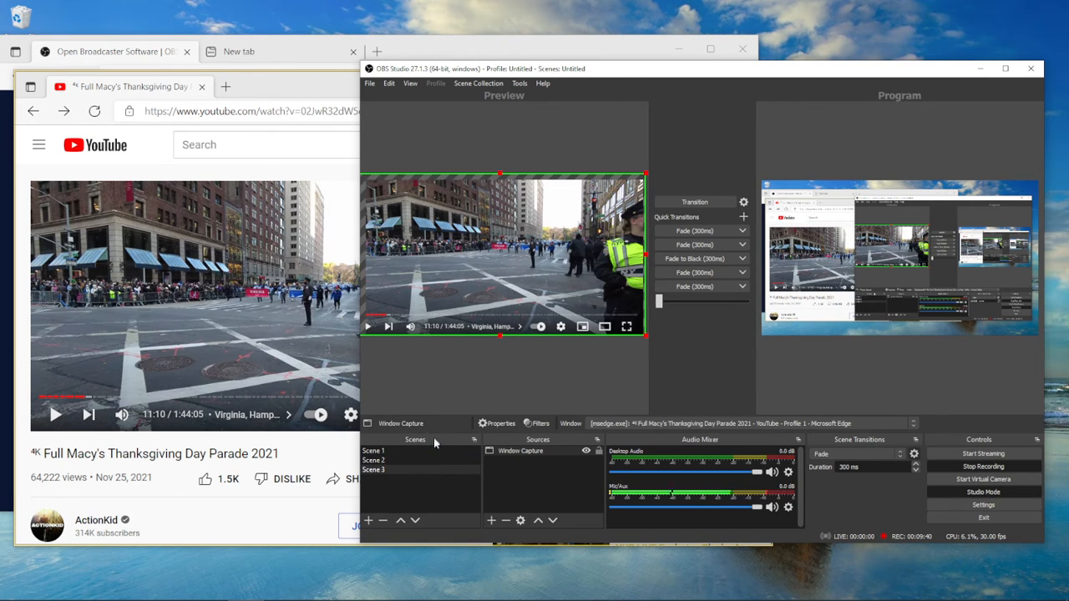
Play the parade video in the browser and fade manually between Scene 3 and the program scene with the transition slider
click(55, 415)
click(868, 78)
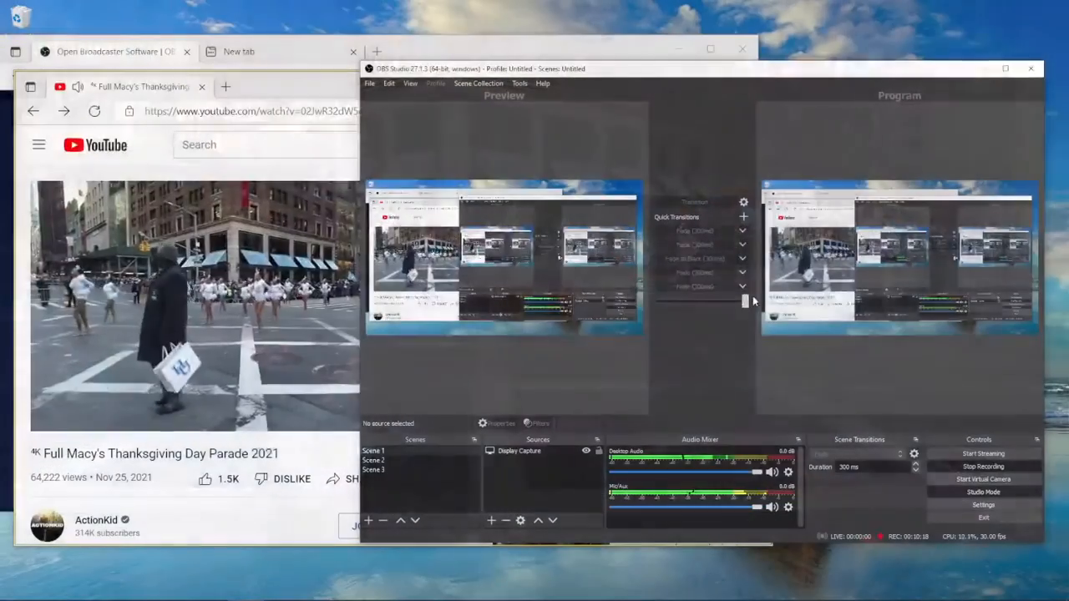
click(571, 307)
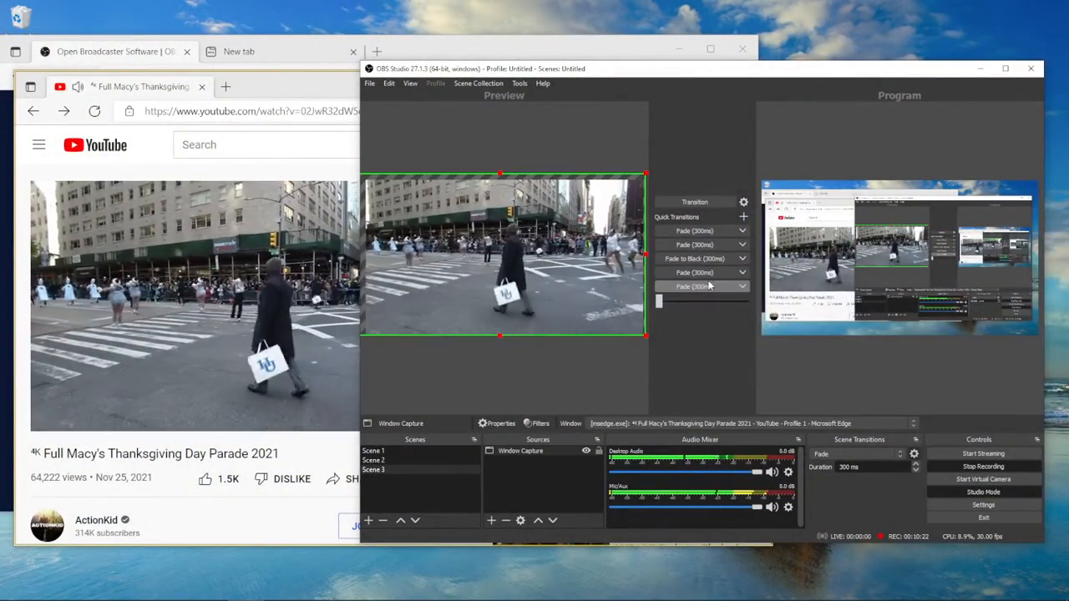
drag(660, 300, 706, 306)
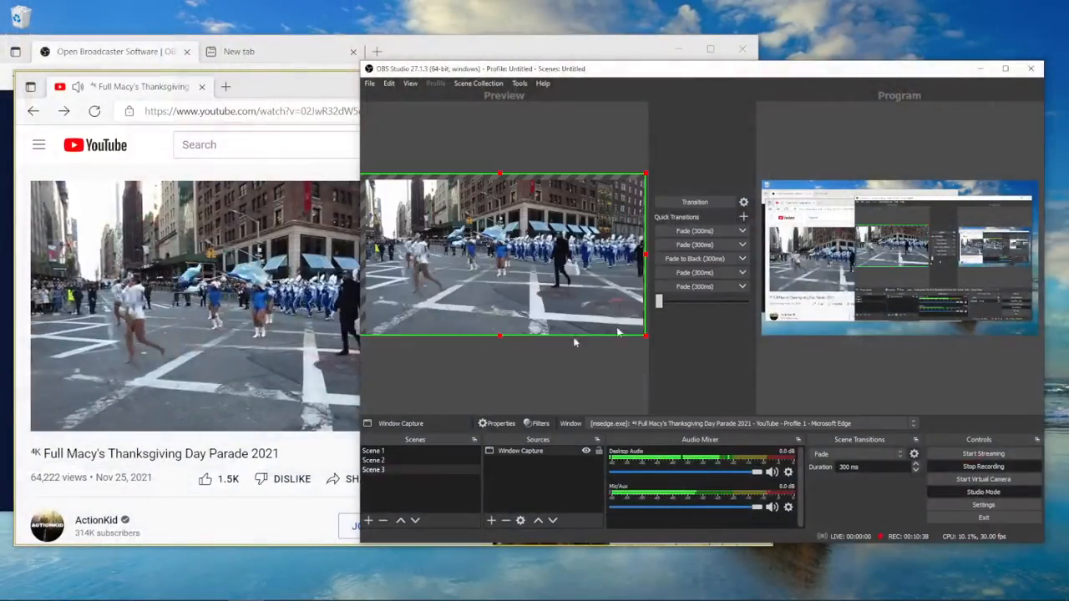
Pause the parade video and bring the OBS site's Studio Mode and Multiview section to the front
click(55, 415)
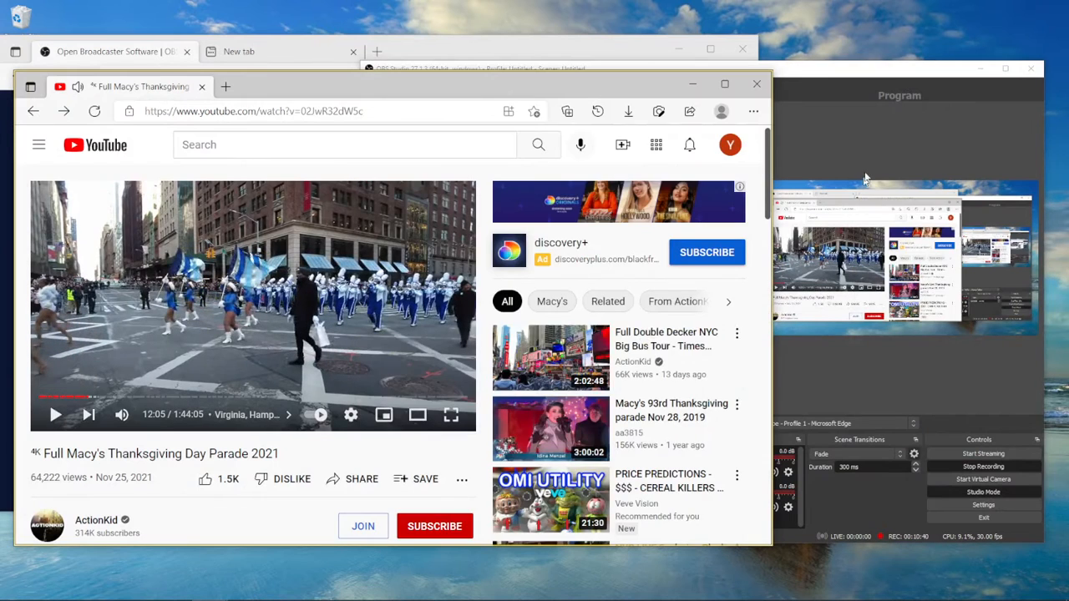
click(852, 74)
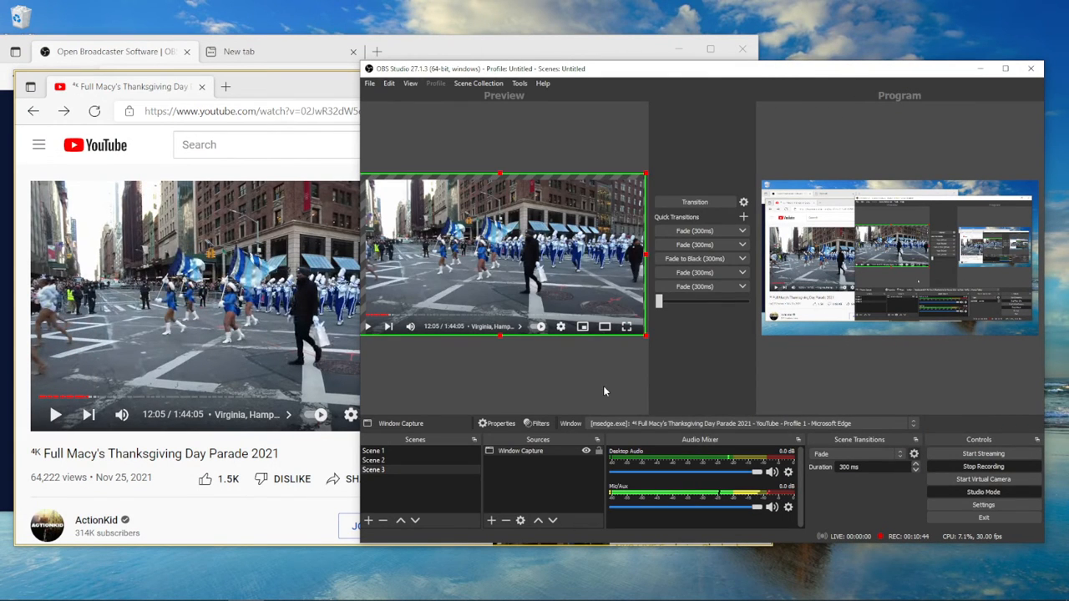
click(440, 49)
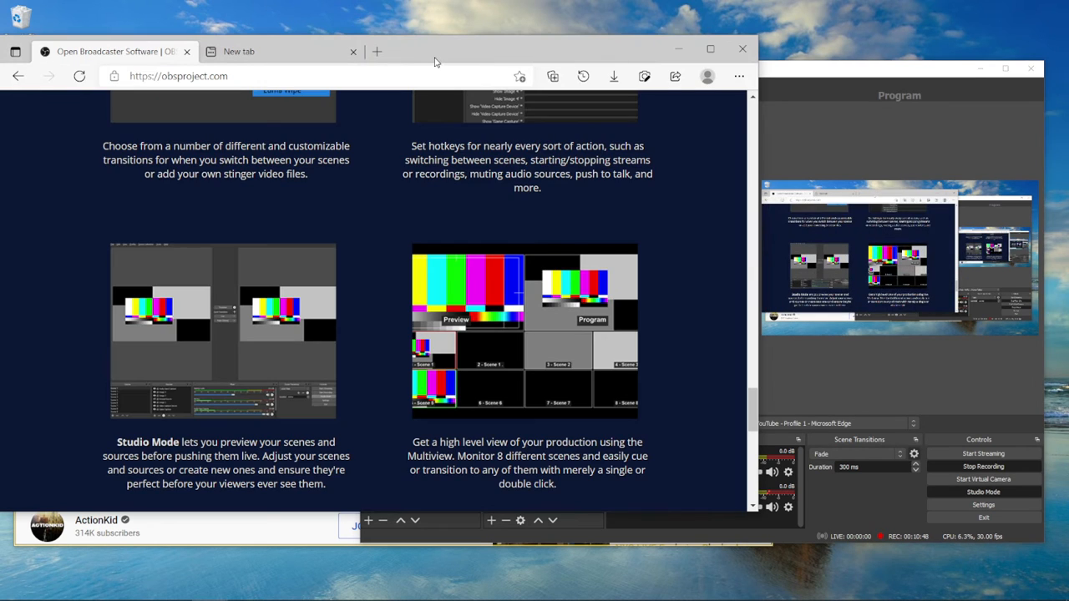
Return to OBS Studio, open the windowed Multiview and place it over the OBS site beside the main window
click(775, 104)
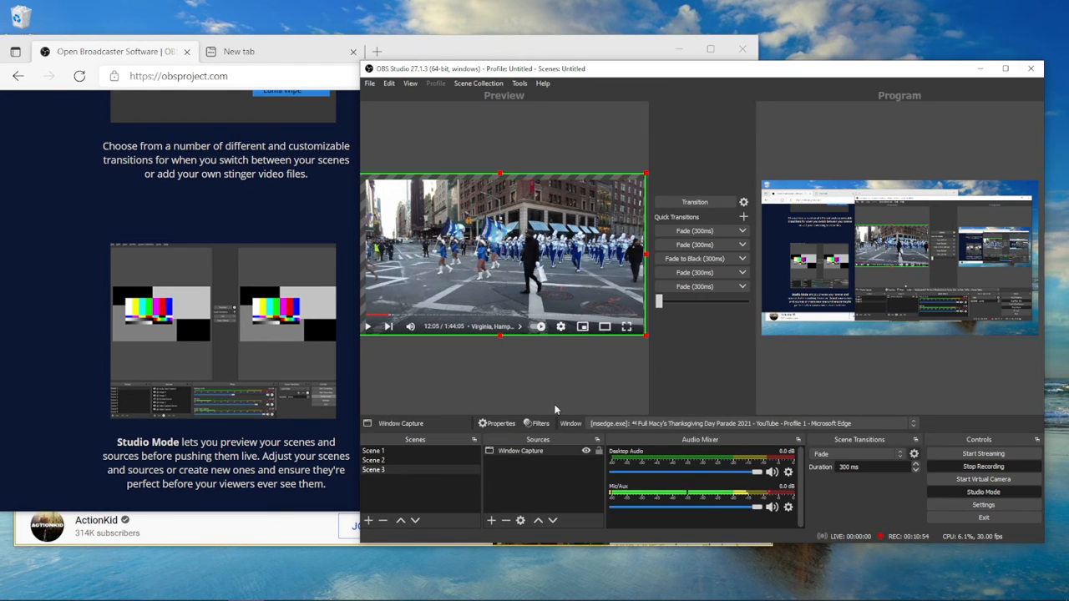
click(411, 84)
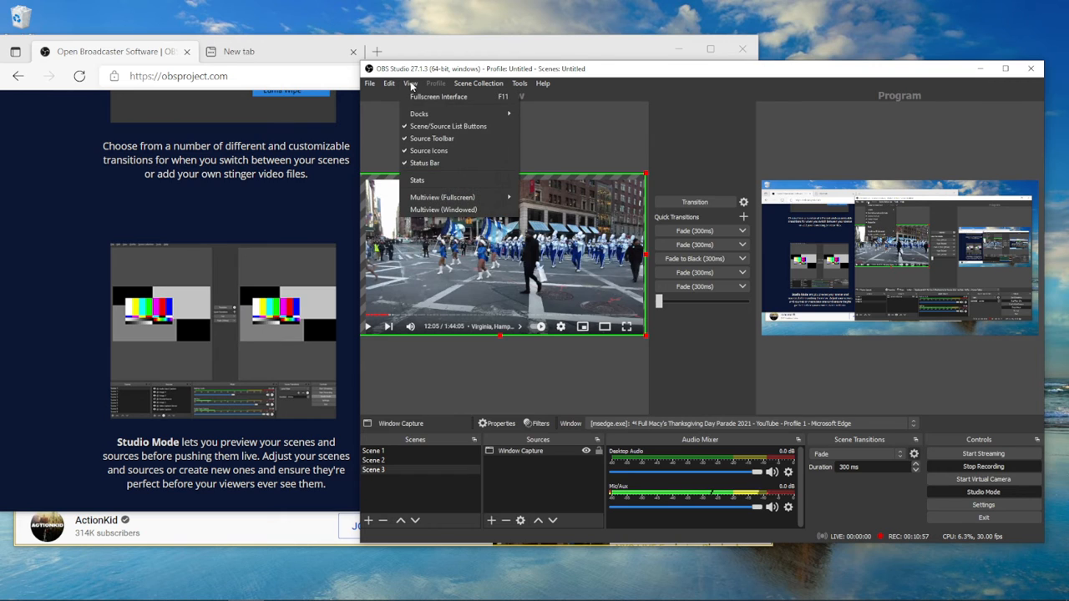
click(424, 211)
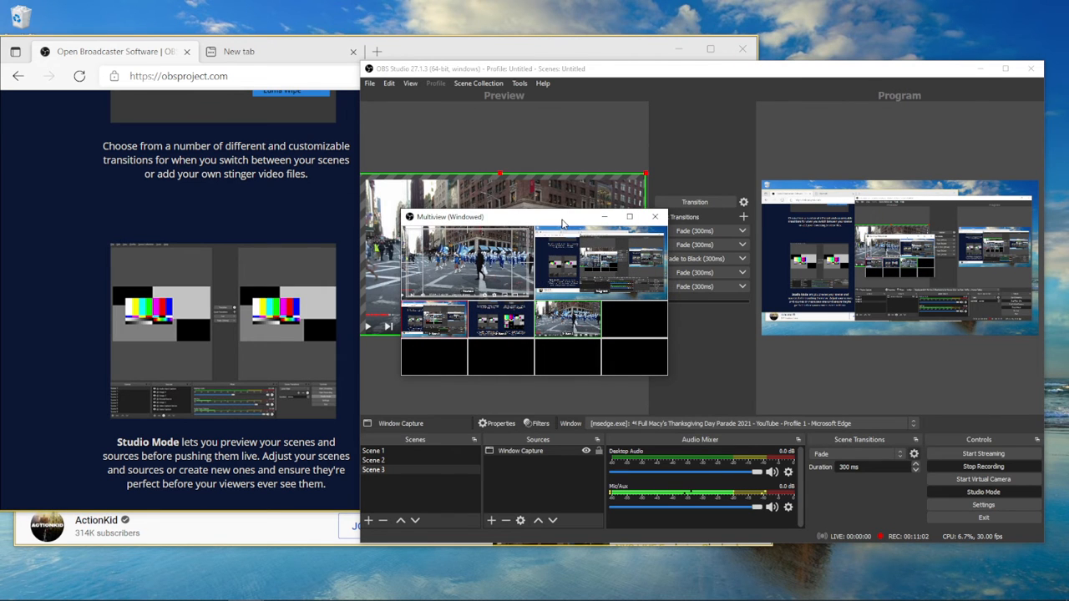
drag(562, 224, 261, 373)
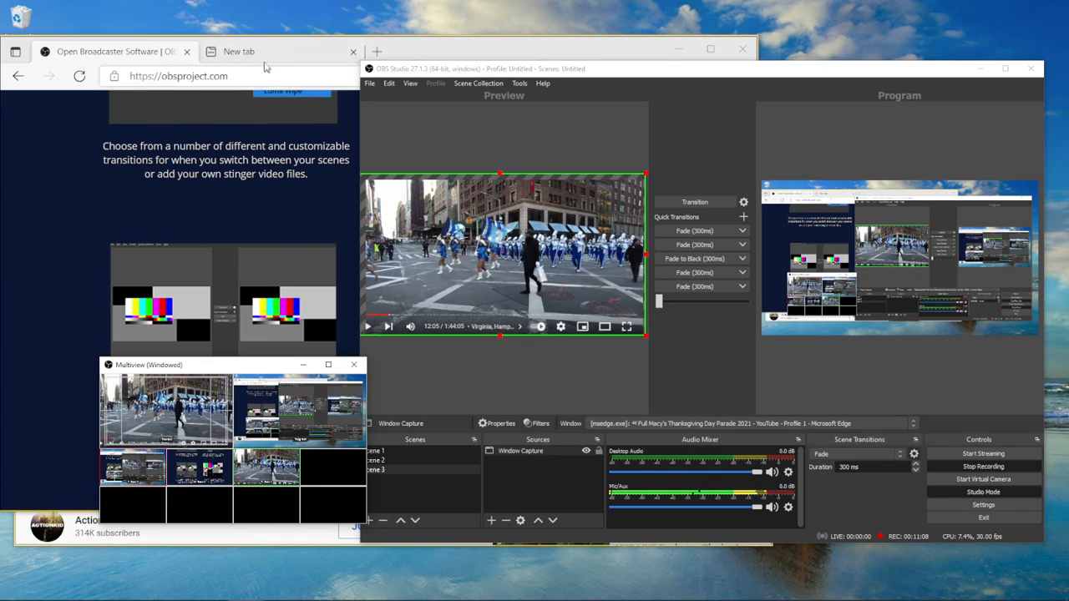
Cue Scenes 1, 2 and 3 in the preview from the Multiview, ending on Scene 3, and try a manual transition
click(191, 477)
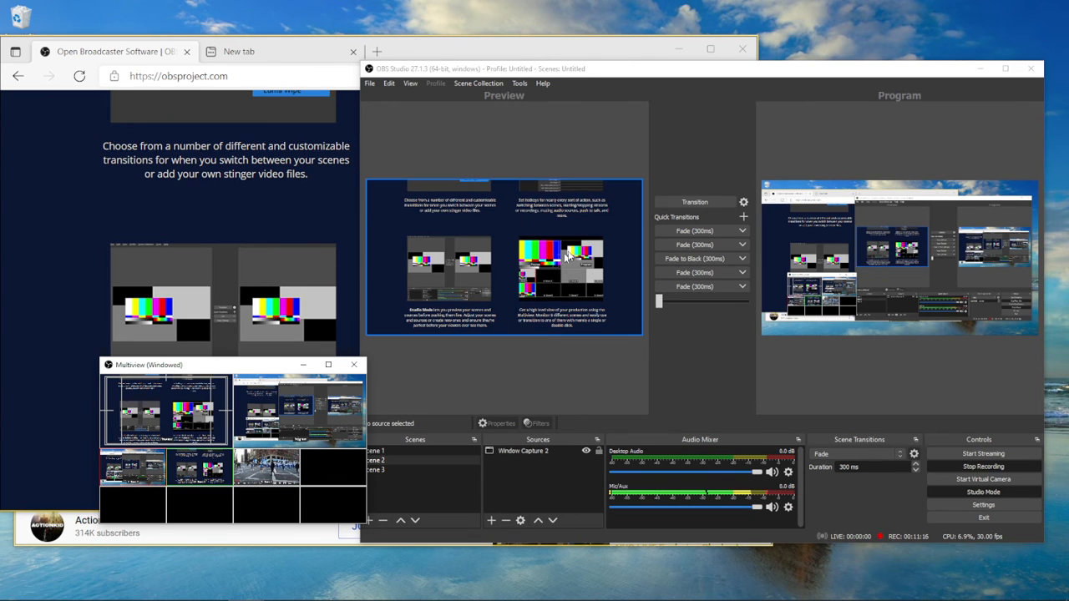
click(285, 474)
click(142, 474)
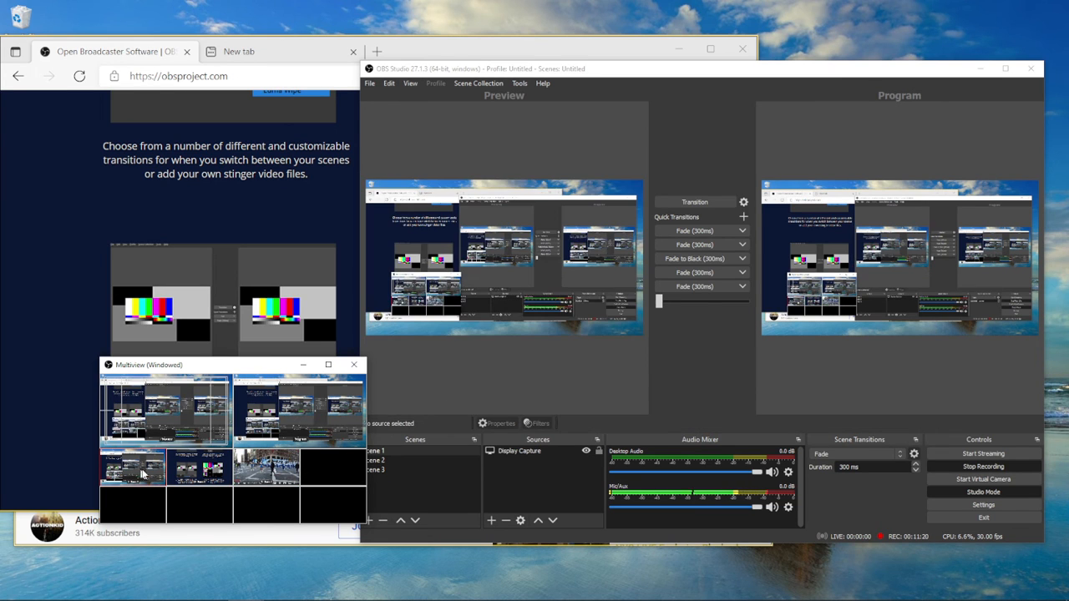
click(216, 468)
click(265, 473)
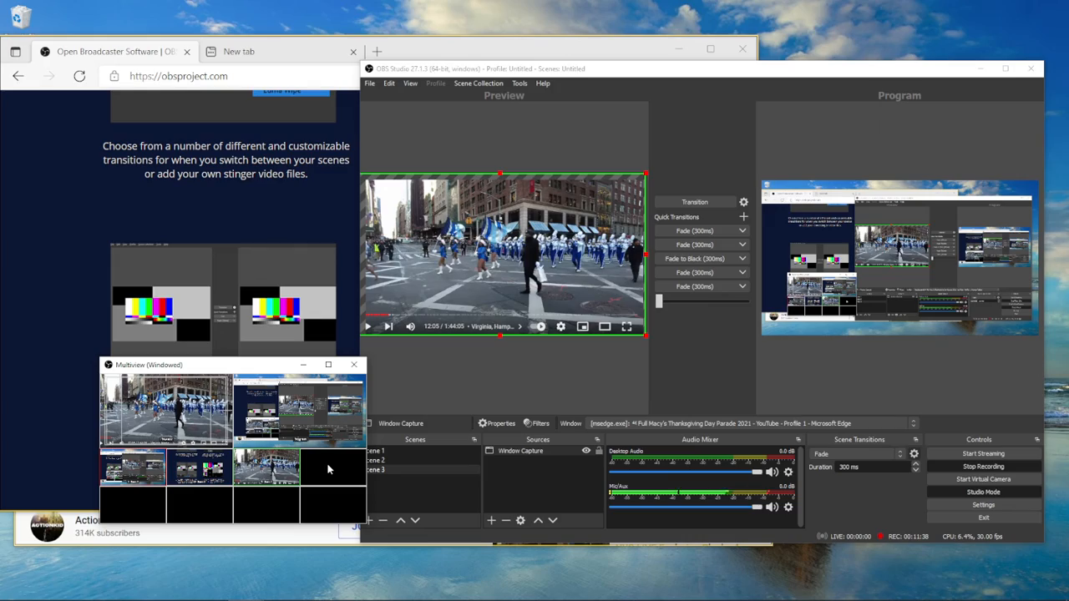
mouse_move(660, 303)
mouse_down()
mouse_move(746, 303)
mouse_move(659, 307)
mouse_up()
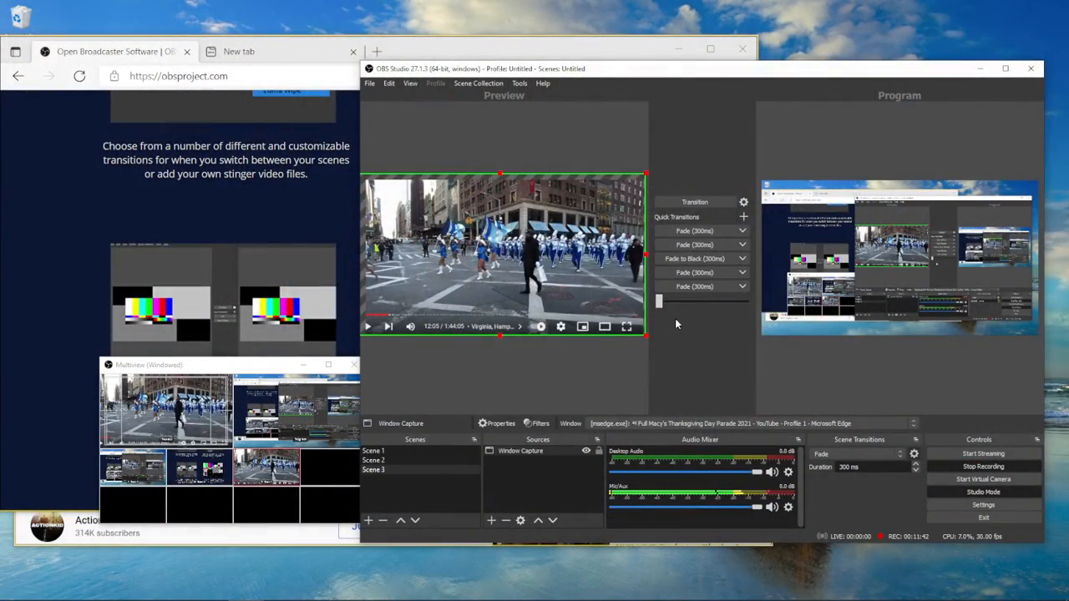